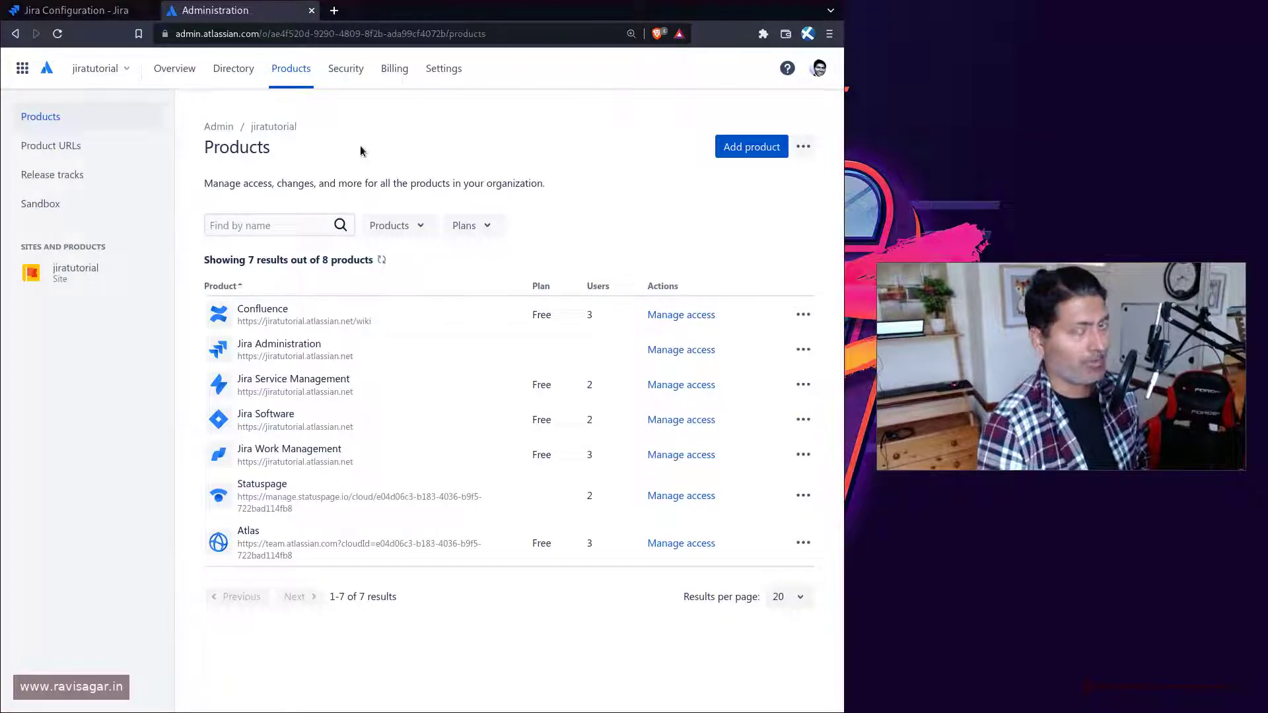
- Open the jiratutorial site's Storage page and highlight the Jira Service Management usage figure
left_click(86, 276)
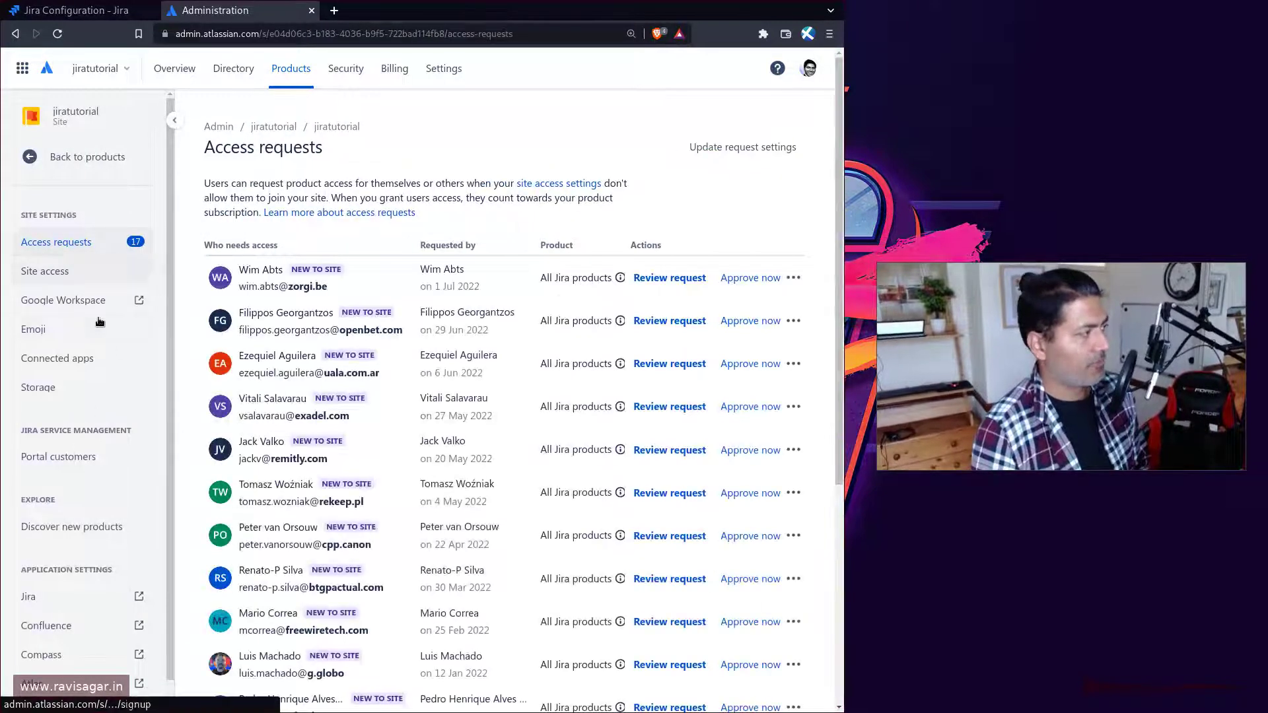
left_click(119, 397)
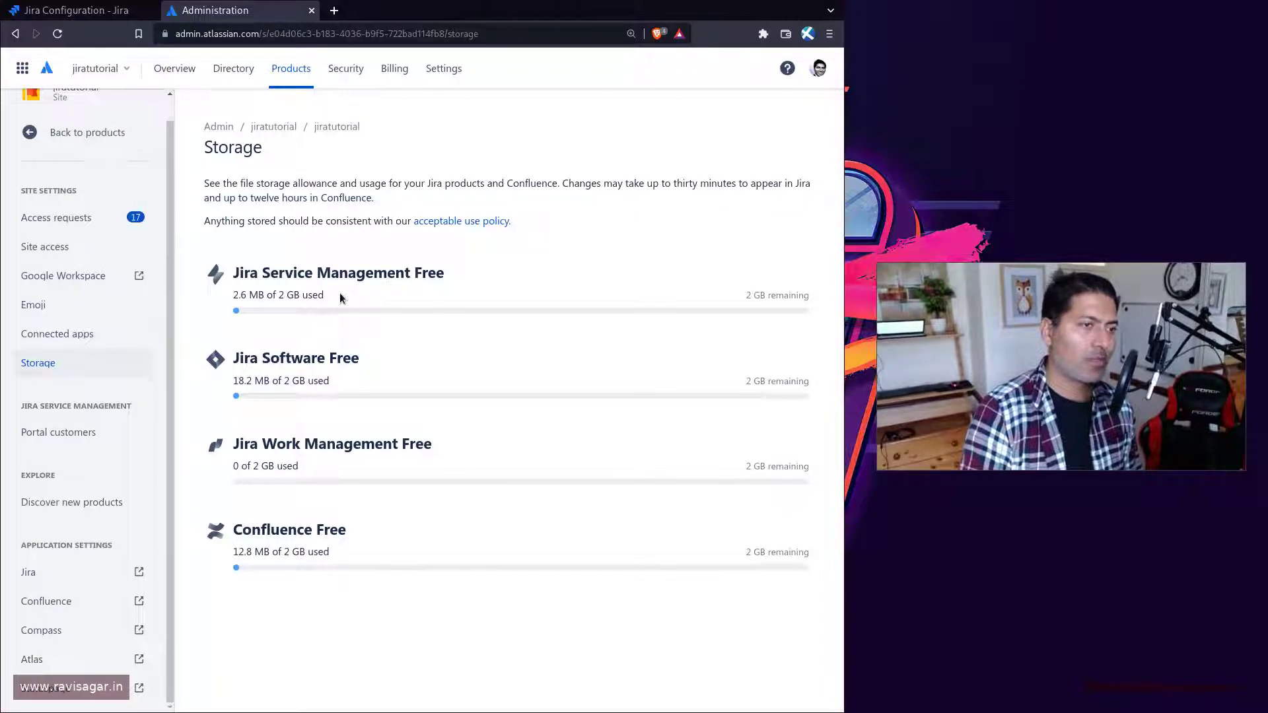
left_click_drag(307, 295, 265, 295)
left_click(423, 277)
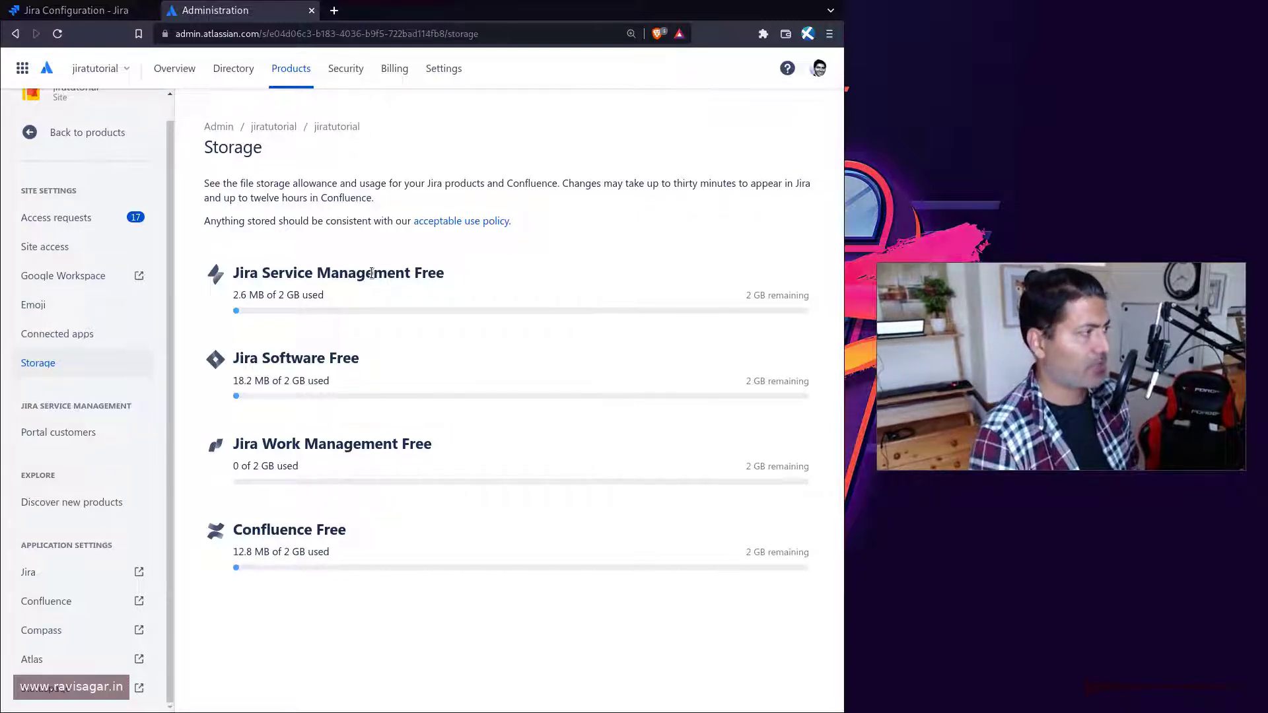
- In a new tab, go from atlassian.com to the Jira Software pricing page
key("ctrl+t")
type("atlassian.com")
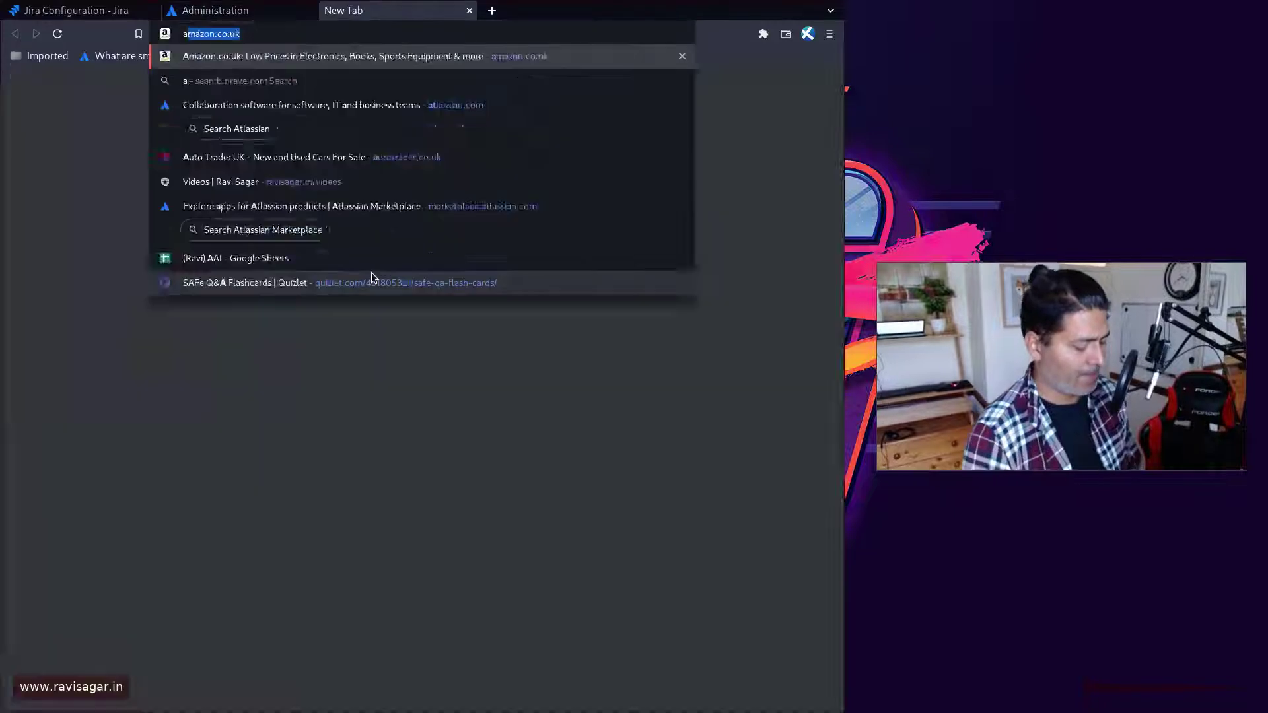
key("Return")
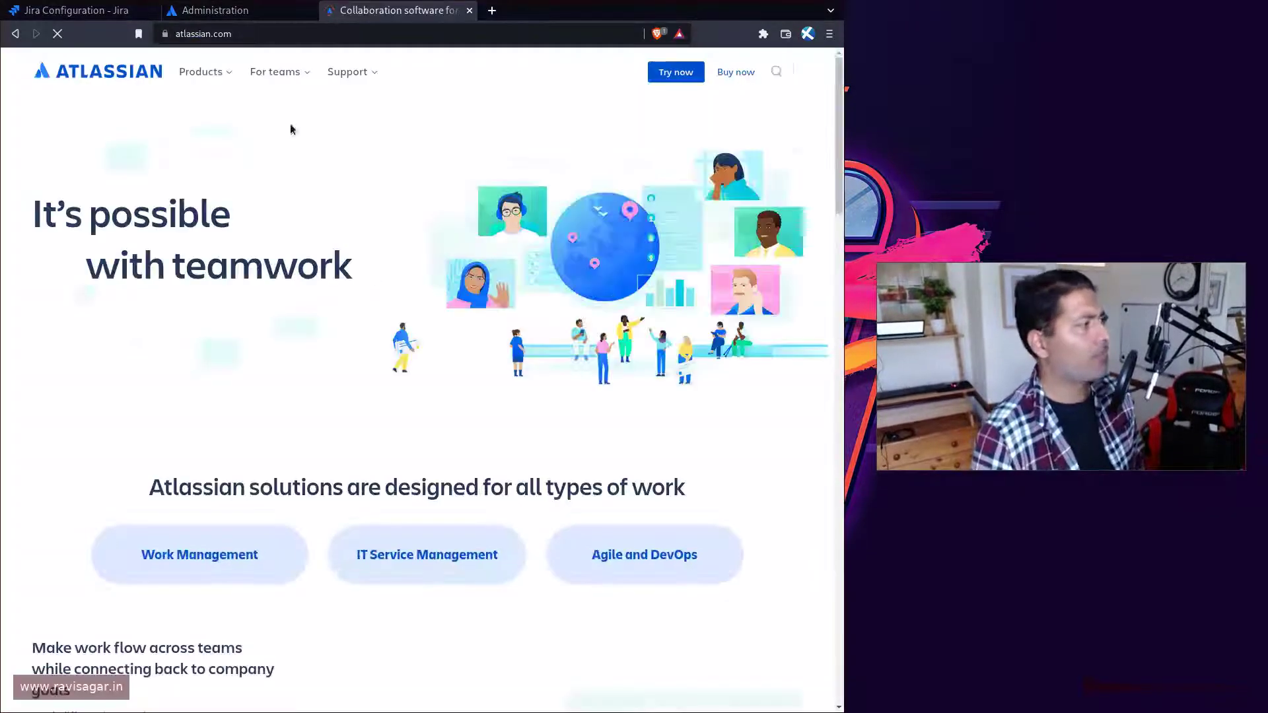
left_click(225, 74)
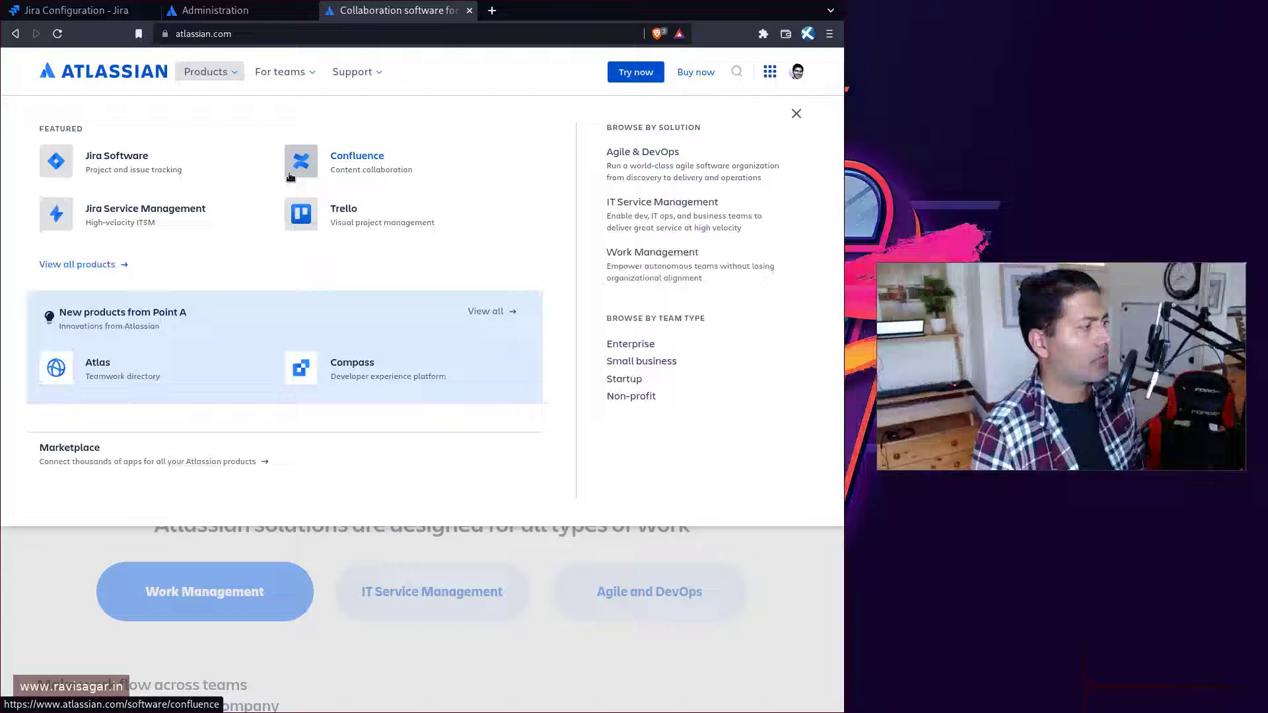
left_click(100, 161)
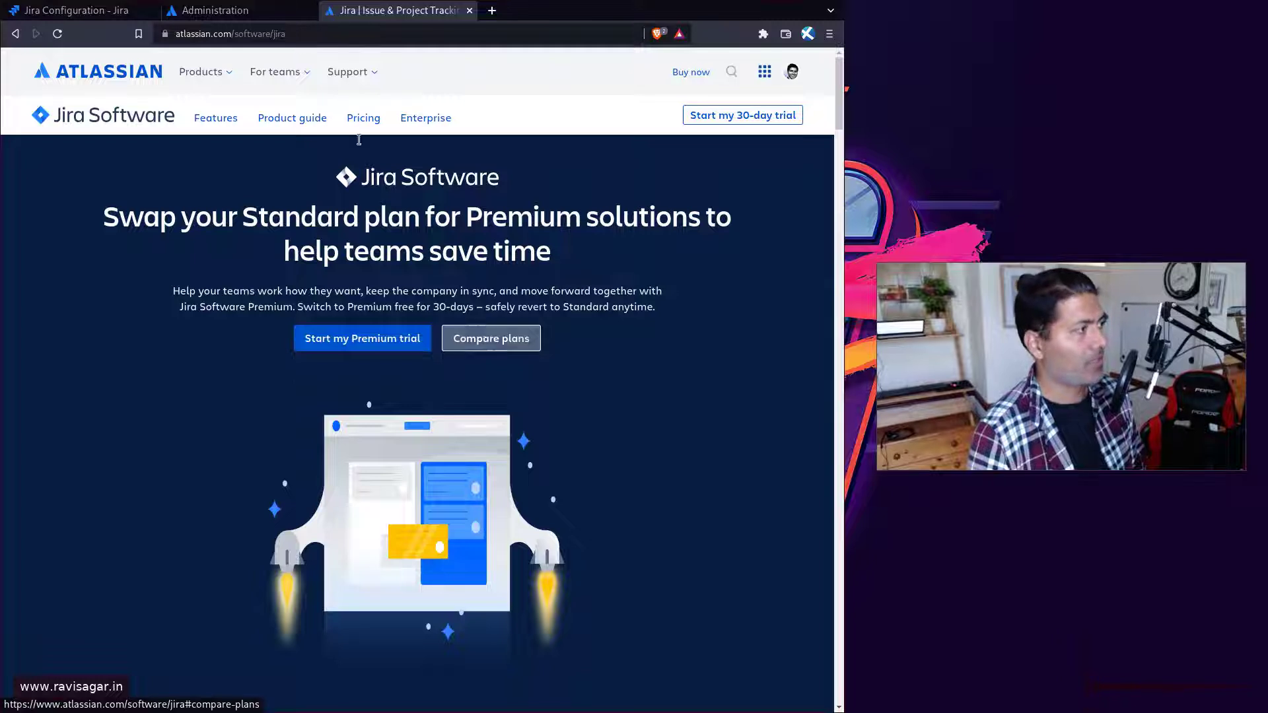
left_click(365, 118)
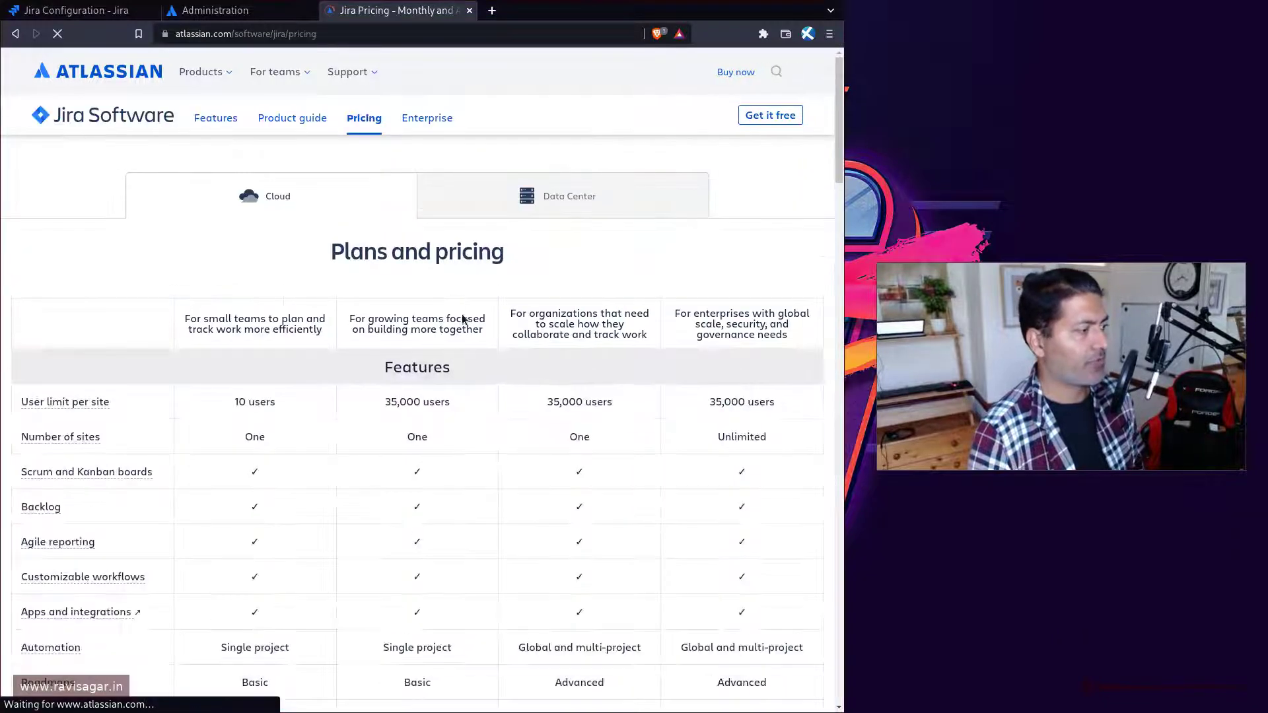
- Scroll to the storage row and highlight the Standard plan's 250 GB file storage
scroll(501, 373, "down", 5)
scroll(501, 385, "down", 15)
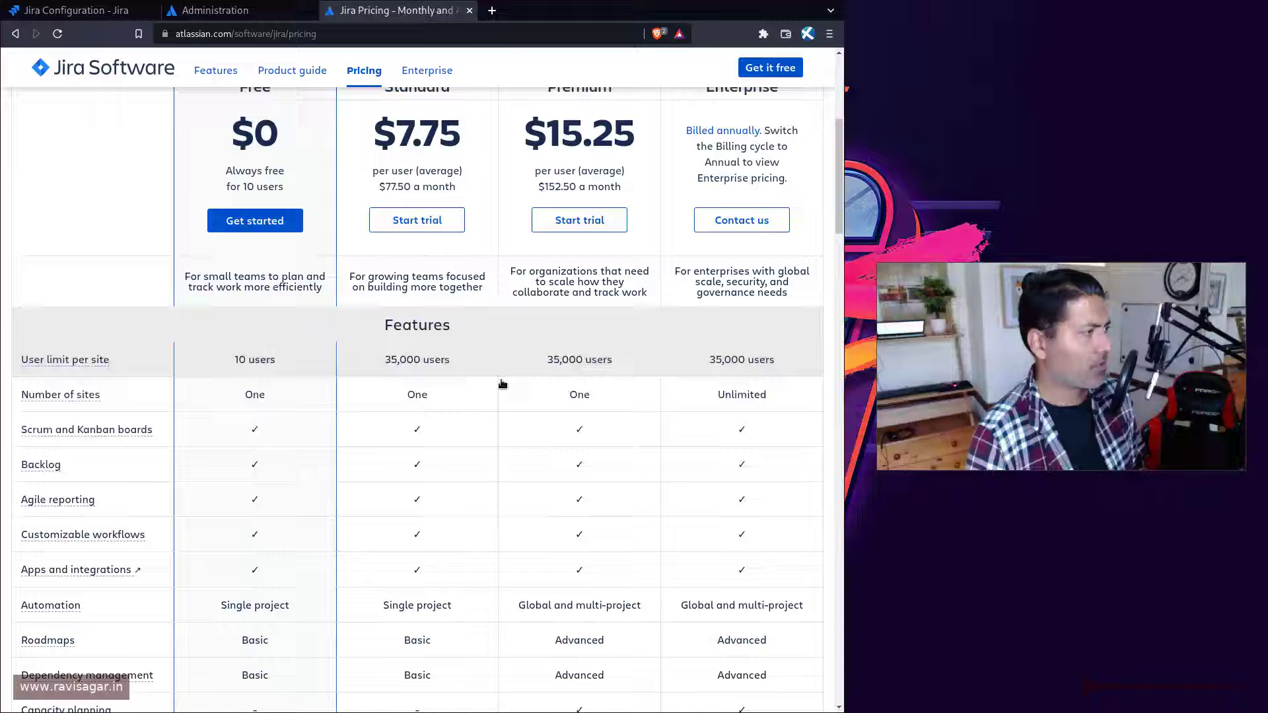
scroll(502, 384, "down", 6)
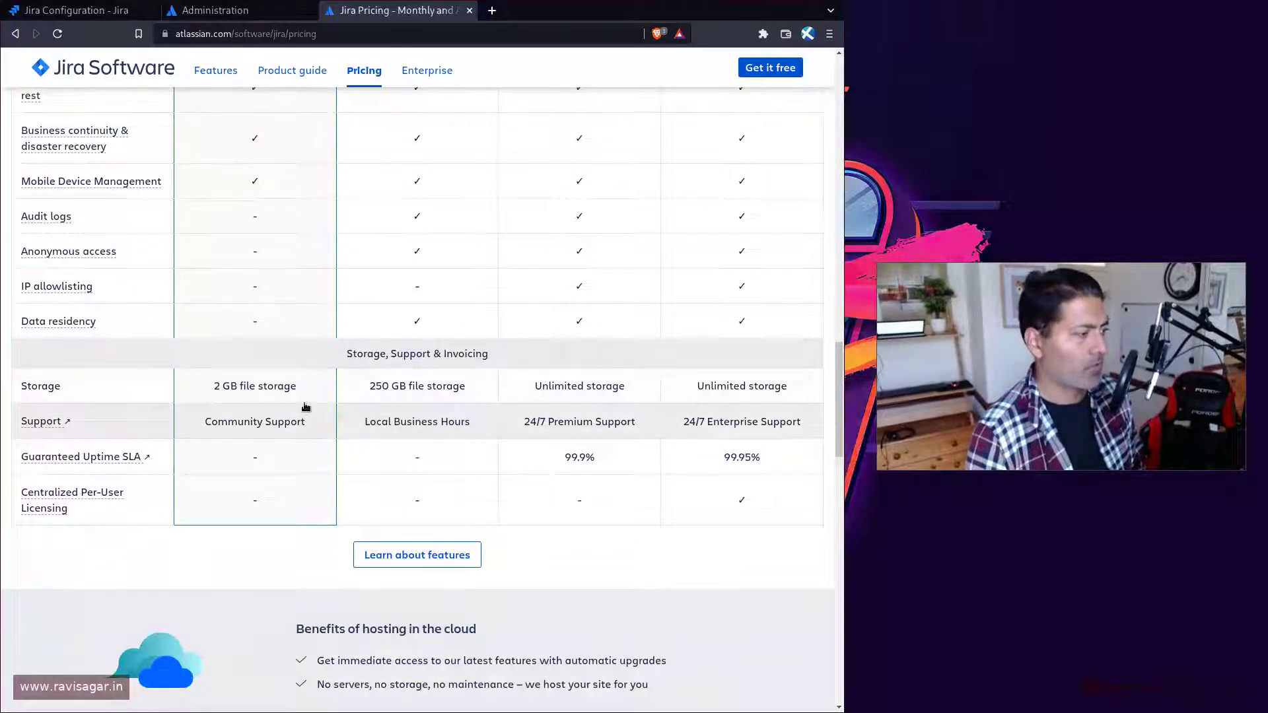
triple_click(414, 386)
scroll(405, 386, "up", 4)
scroll(405, 386, "up", 18)
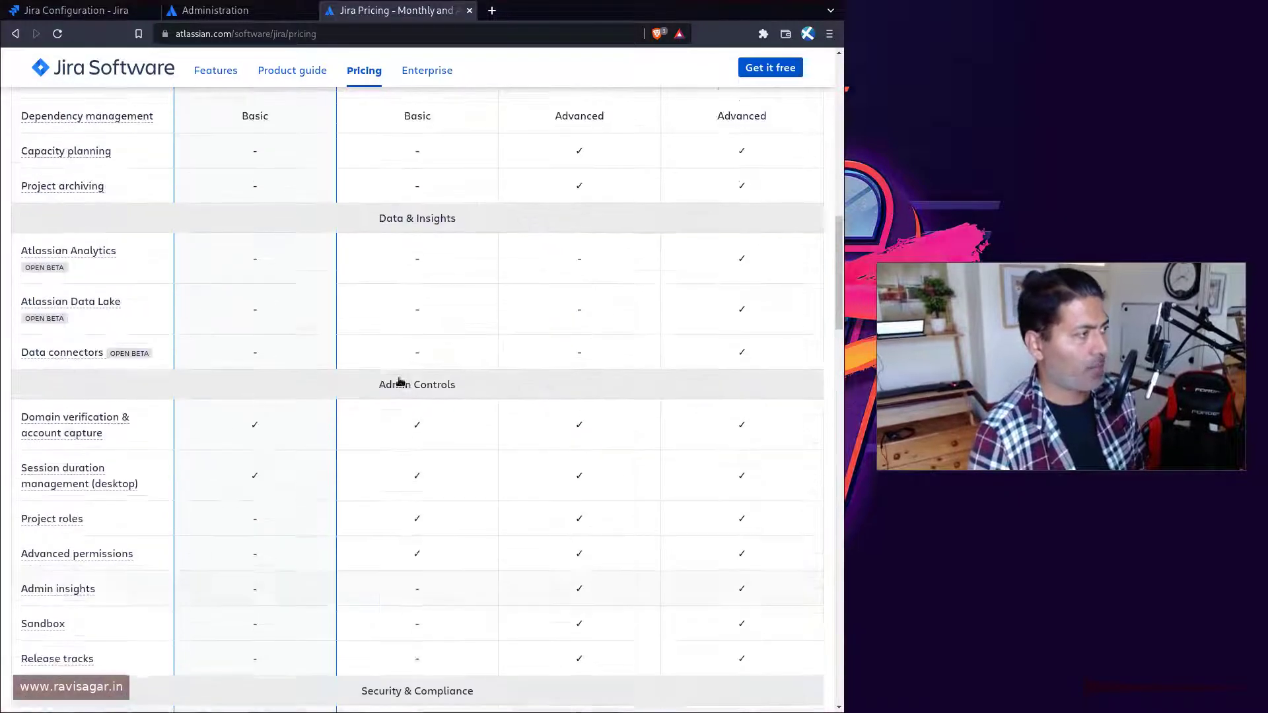
scroll(399, 381, "down", 4)
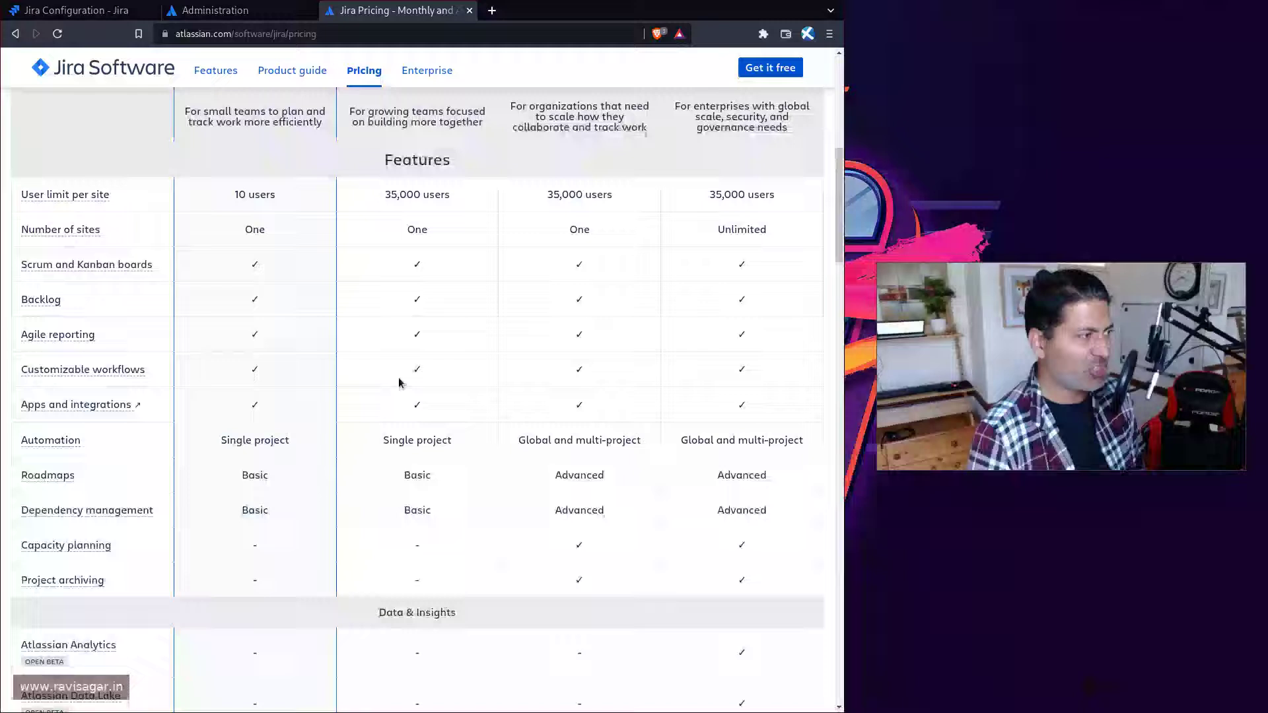
scroll(399, 381, "up", 5)
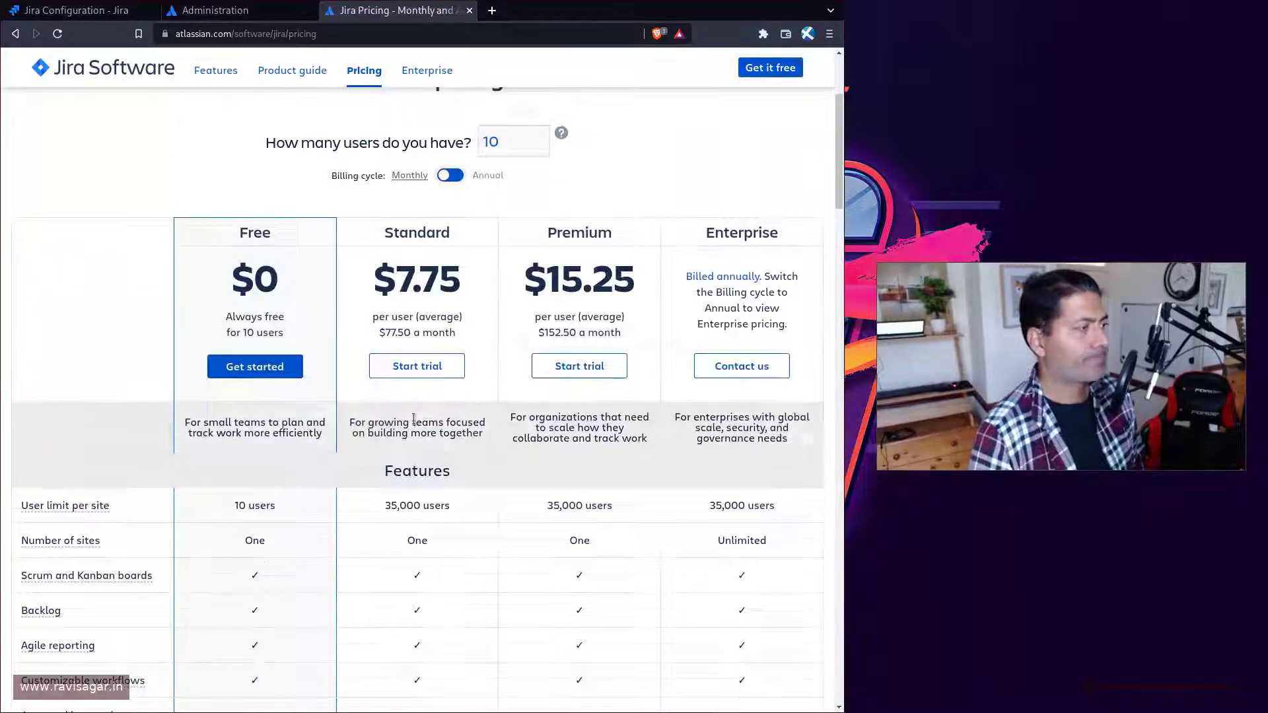
scroll(398, 379, "up", 3)
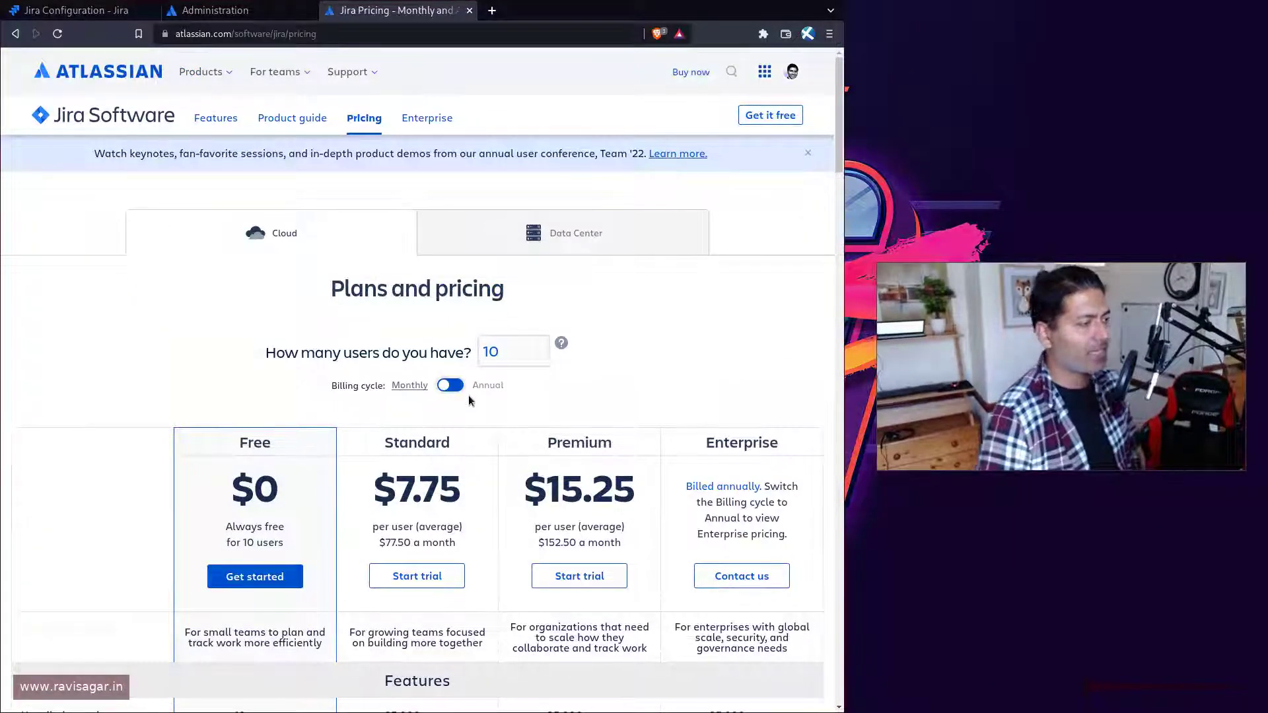
- Select the user count 10 and scroll back down the plan comparison
left_click(525, 357)
double_click(527, 358)
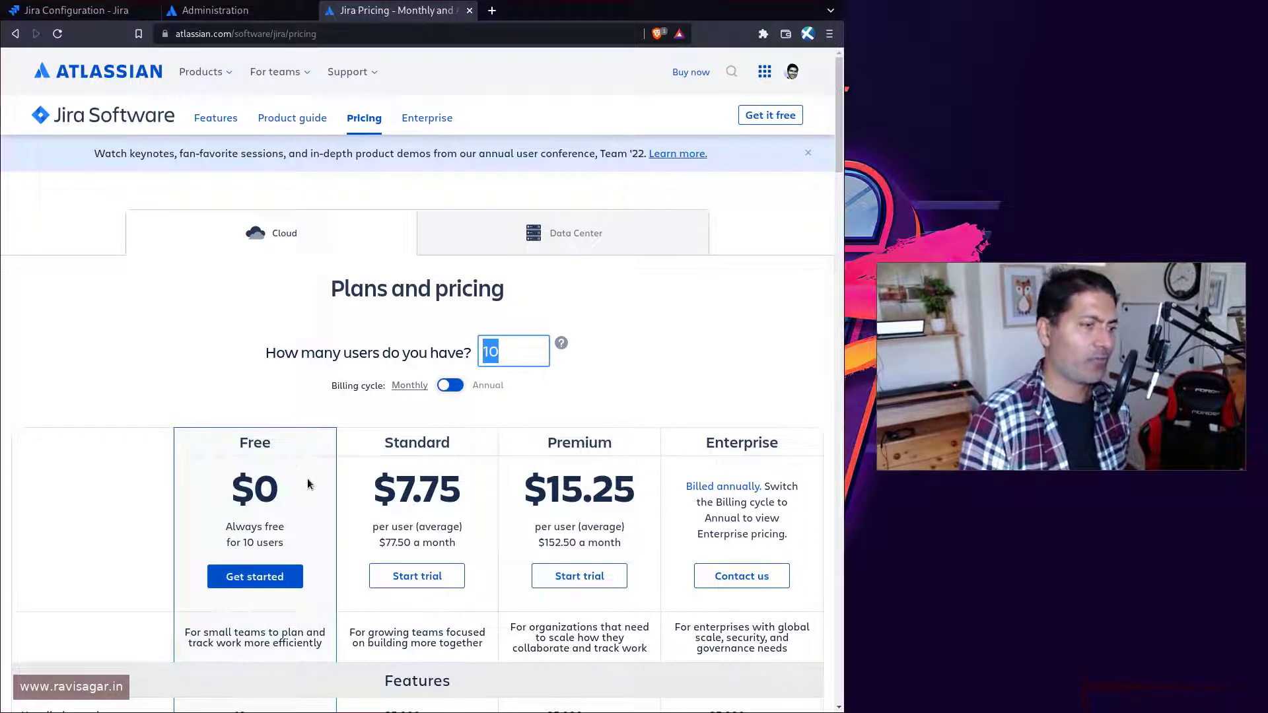
scroll(289, 477, "down", 15)
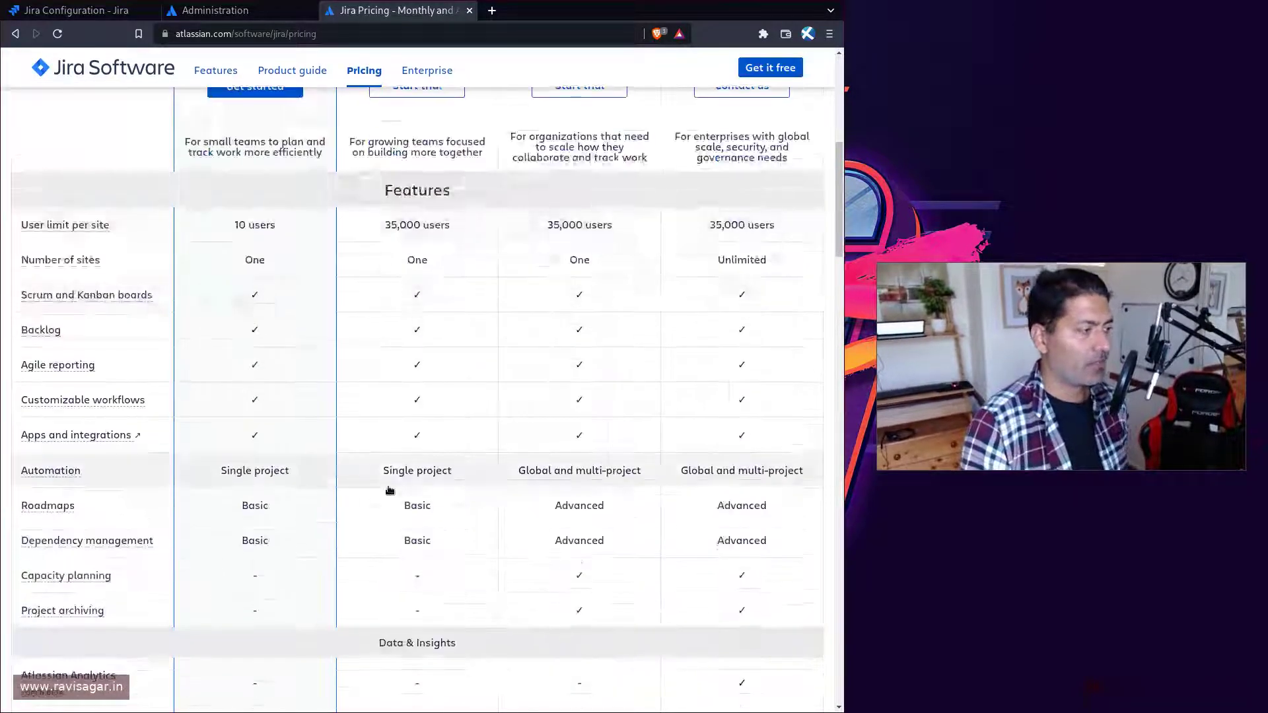
scroll(393, 492, "down", 8)
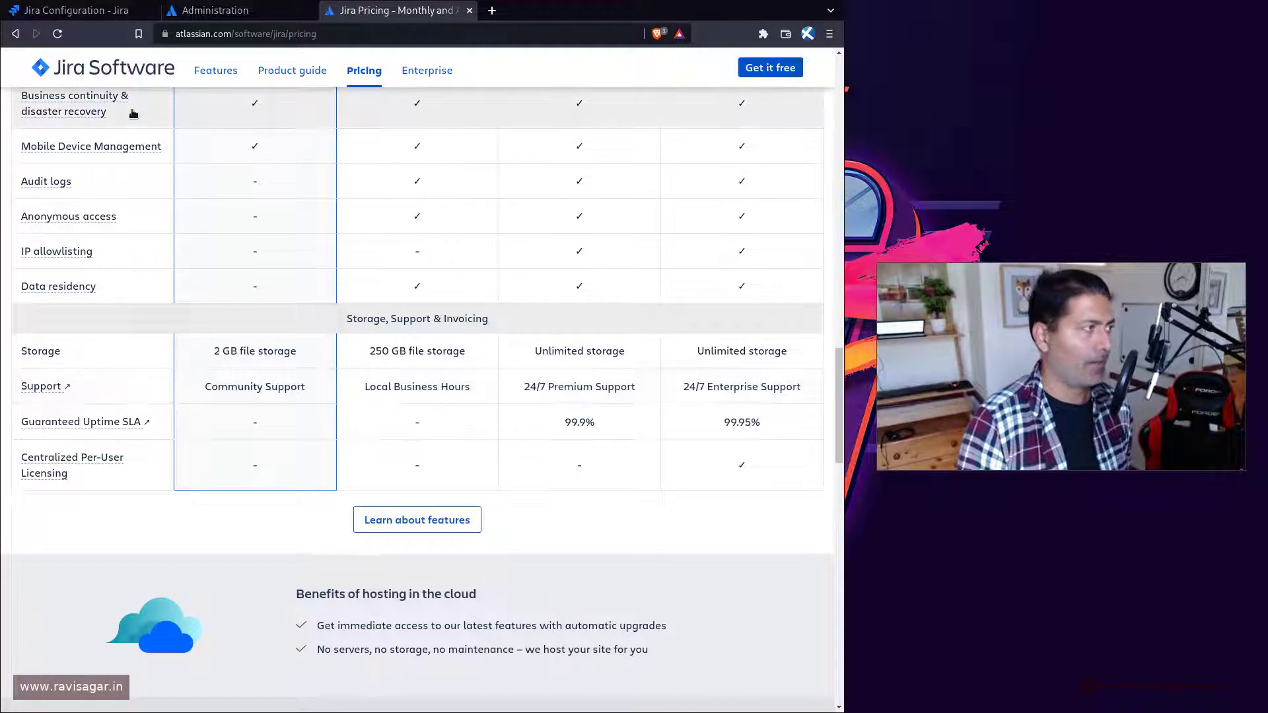
- Return to the Atlassian Administration Storage tab
left_click(259, 19)
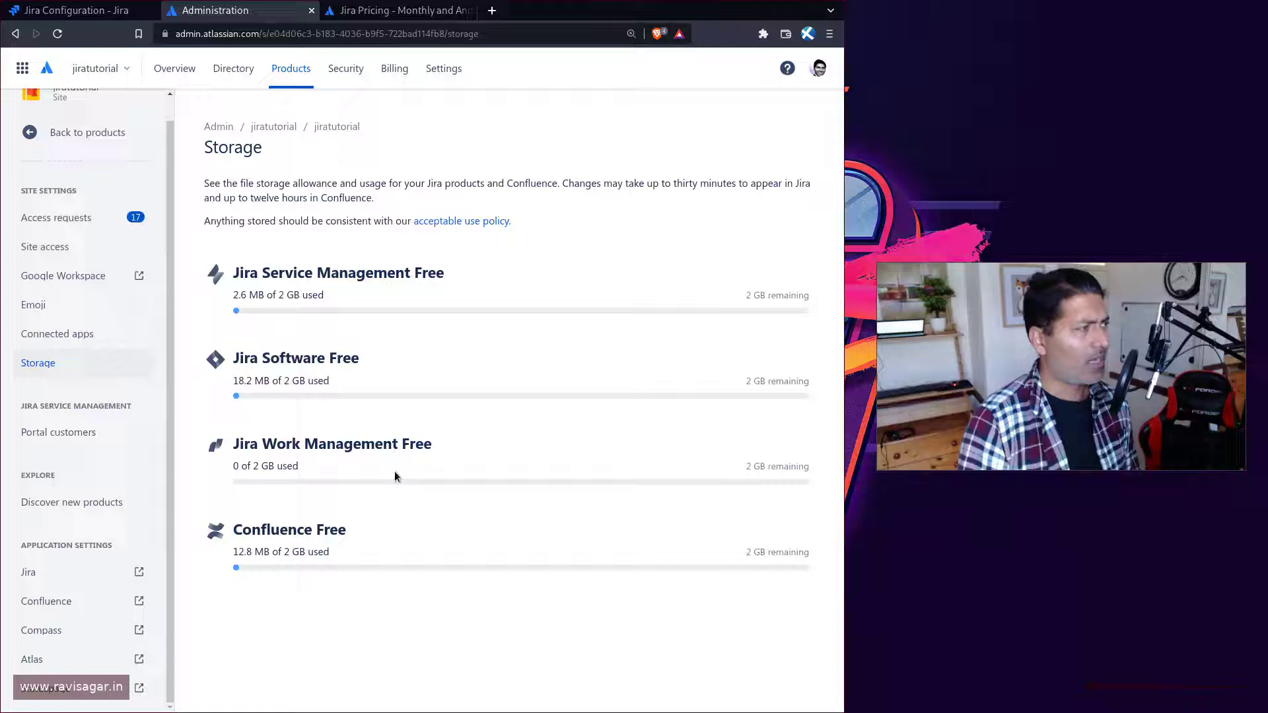
- In a new tab, open the Jira Cloud platform REST API documentation via 'jira res'
key("ctrl+t")
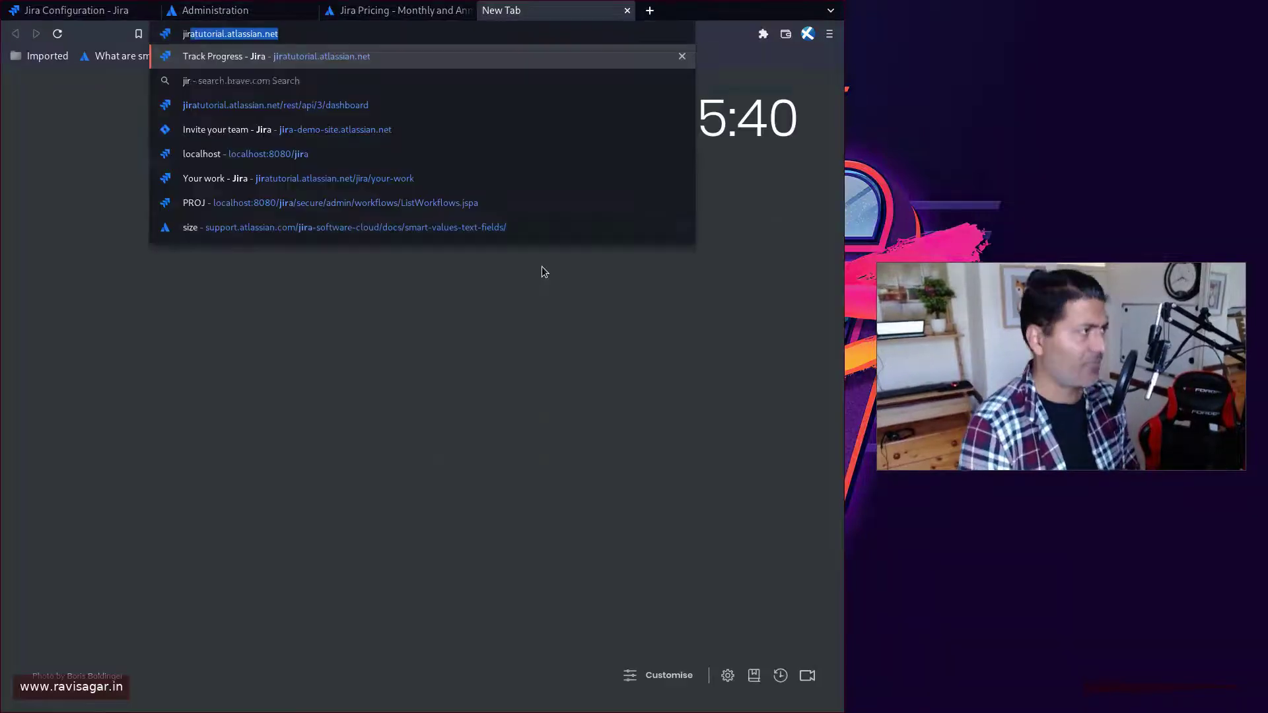
type("jira res")
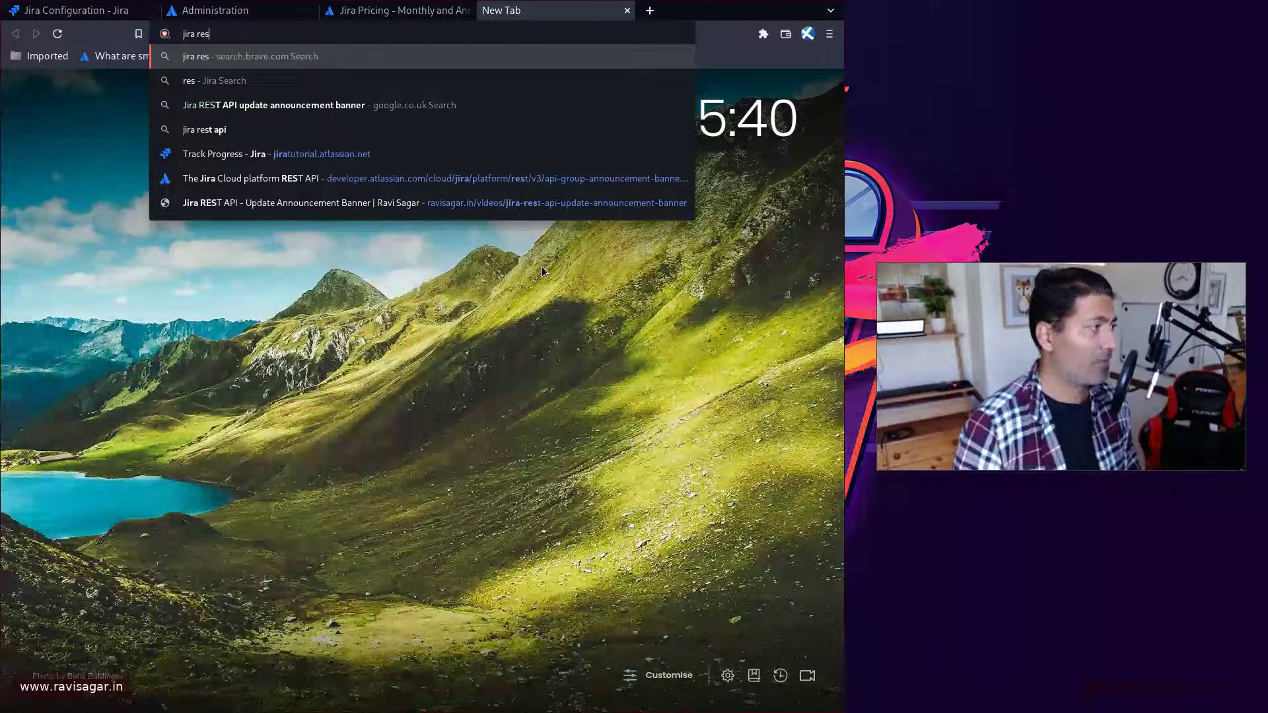
key("Down")
key("Down")
key("Down")
key("Down")
key("Down")
key("Return")
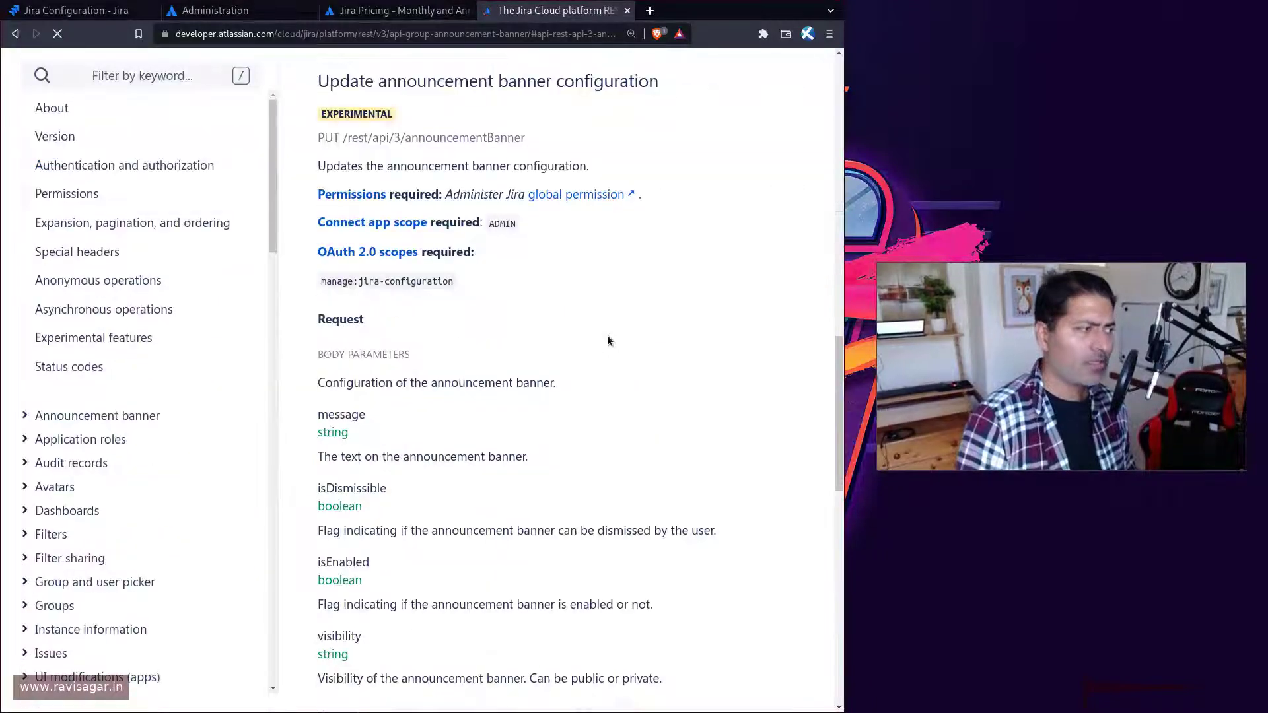
- Search the documentation page for 'attach' and scroll through the matches
key("ctrl+f")
type("at")
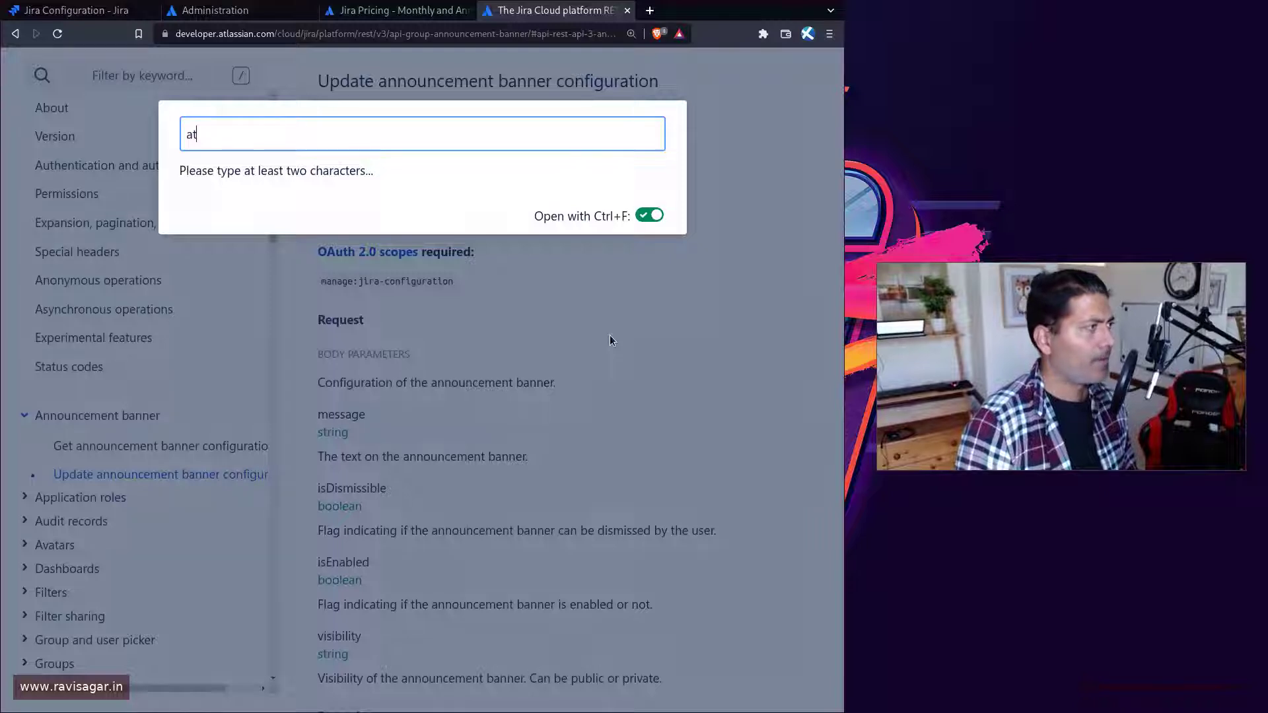
type("tach")
scroll(587, 333, "down", 15)
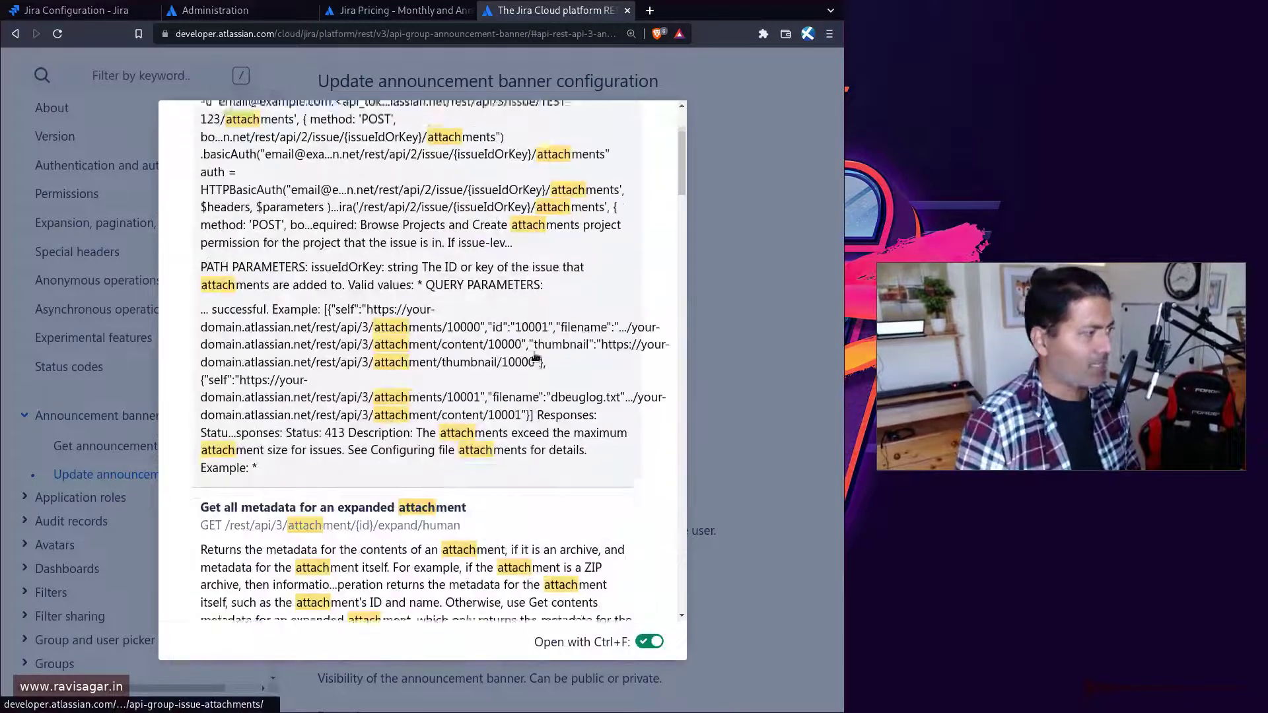
scroll(538, 376, "down", 10)
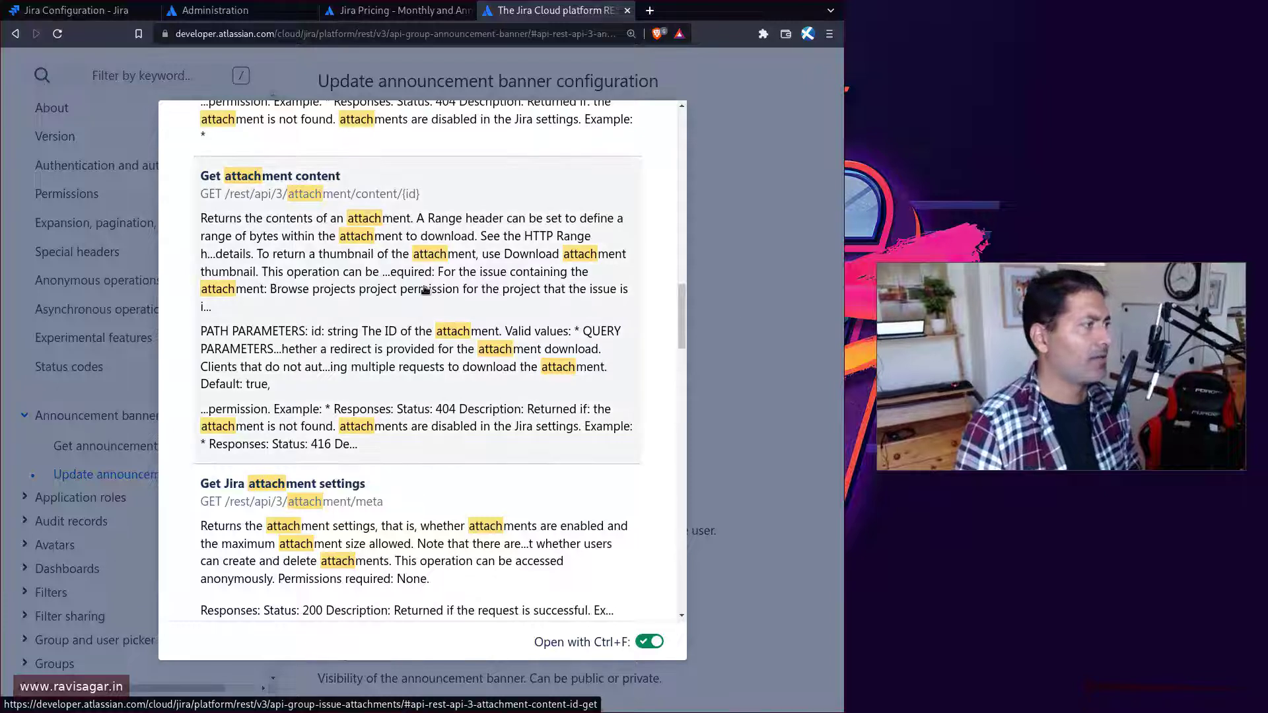
- Open the Issue attachments reference and scroll to Get attachment content
left_click(452, 266)
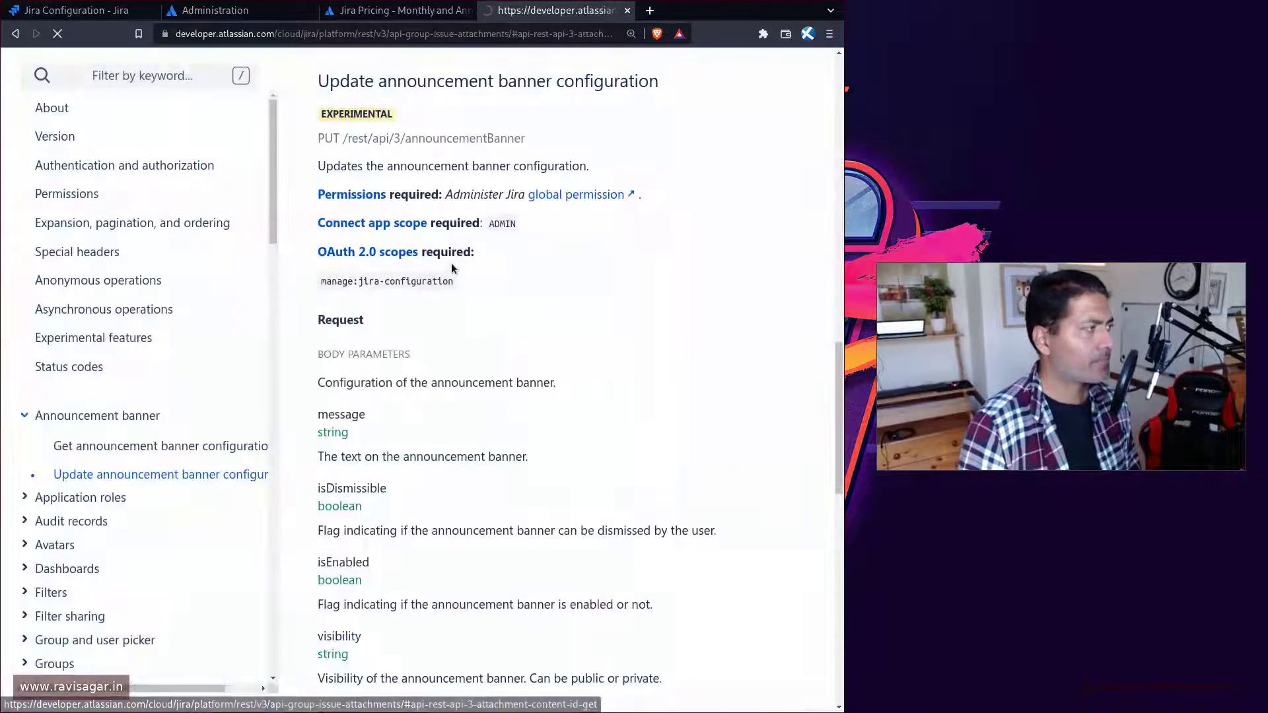
scroll(659, 391, "up", 3)
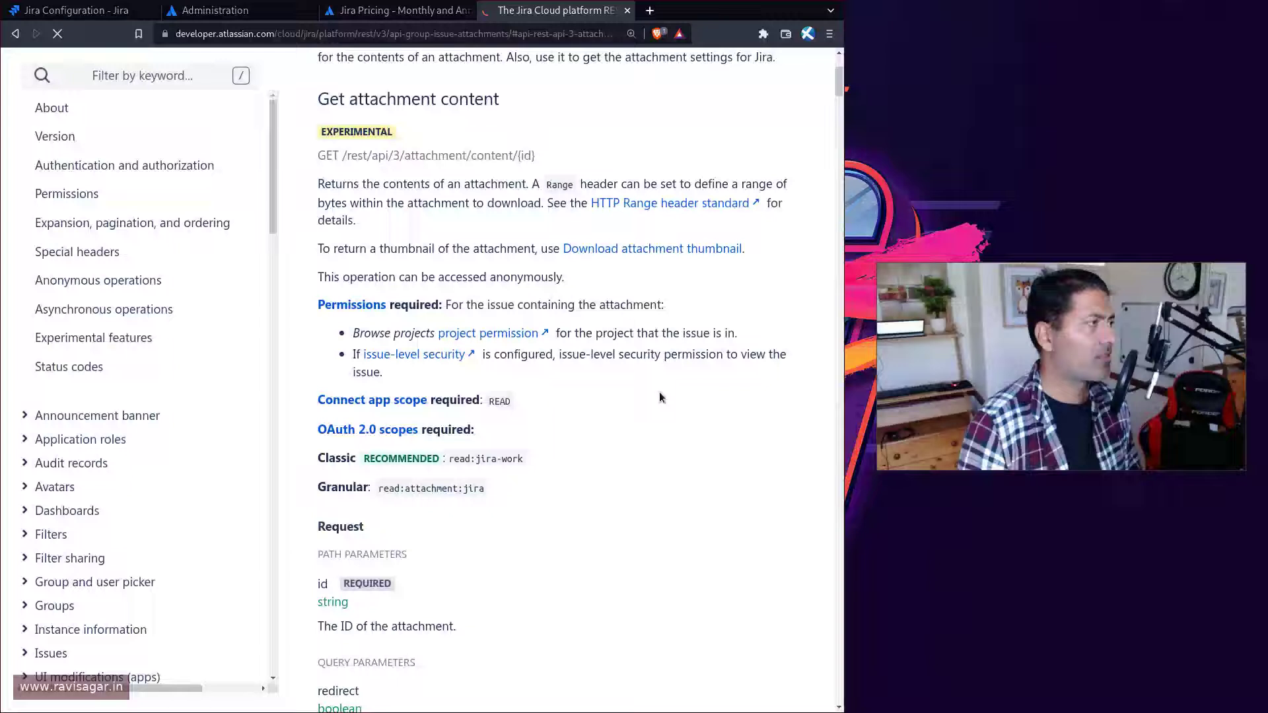
scroll(659, 391, "up", 2)
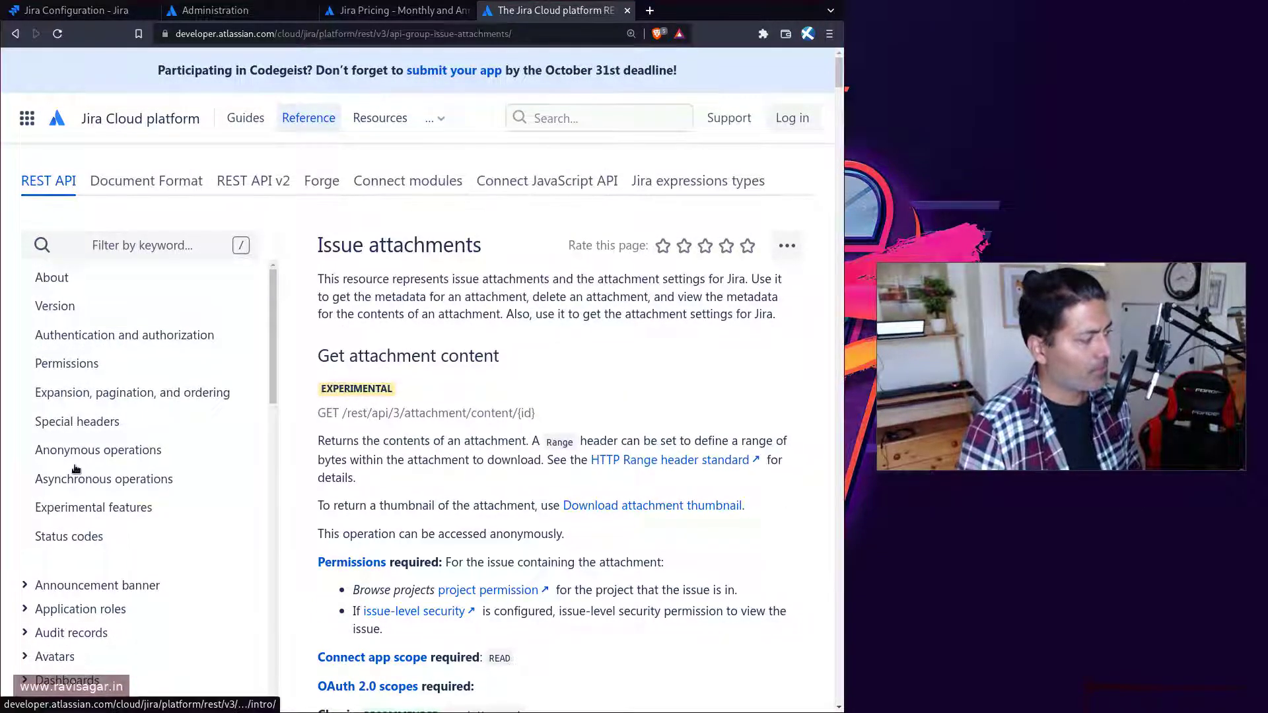
scroll(72, 466, "down", 5)
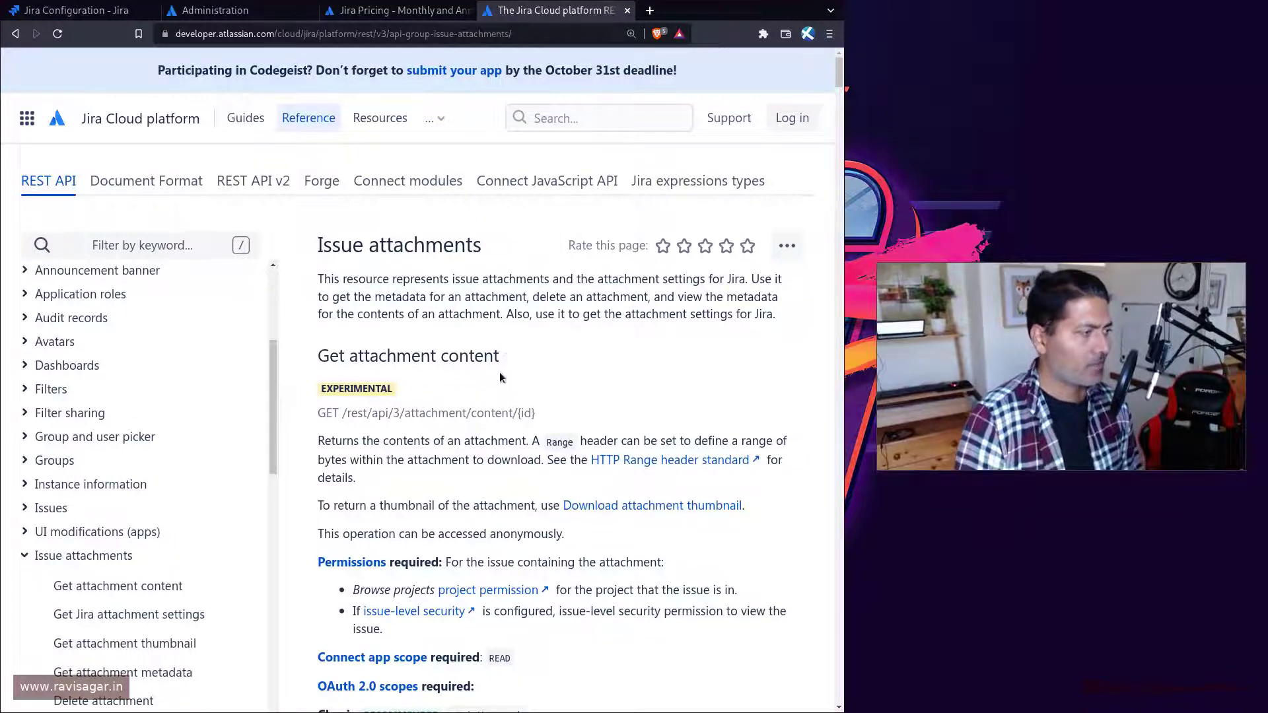
scroll(501, 437, "down", 3)
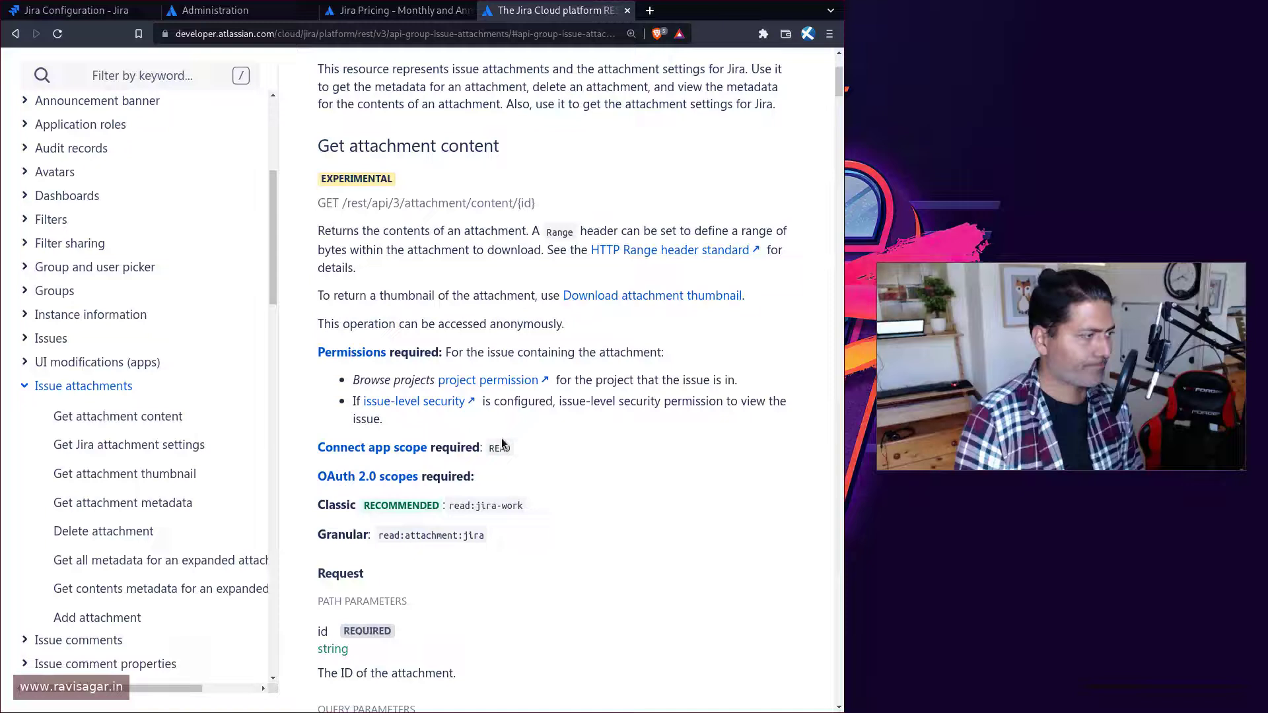
scroll(502, 438, "up", 2)
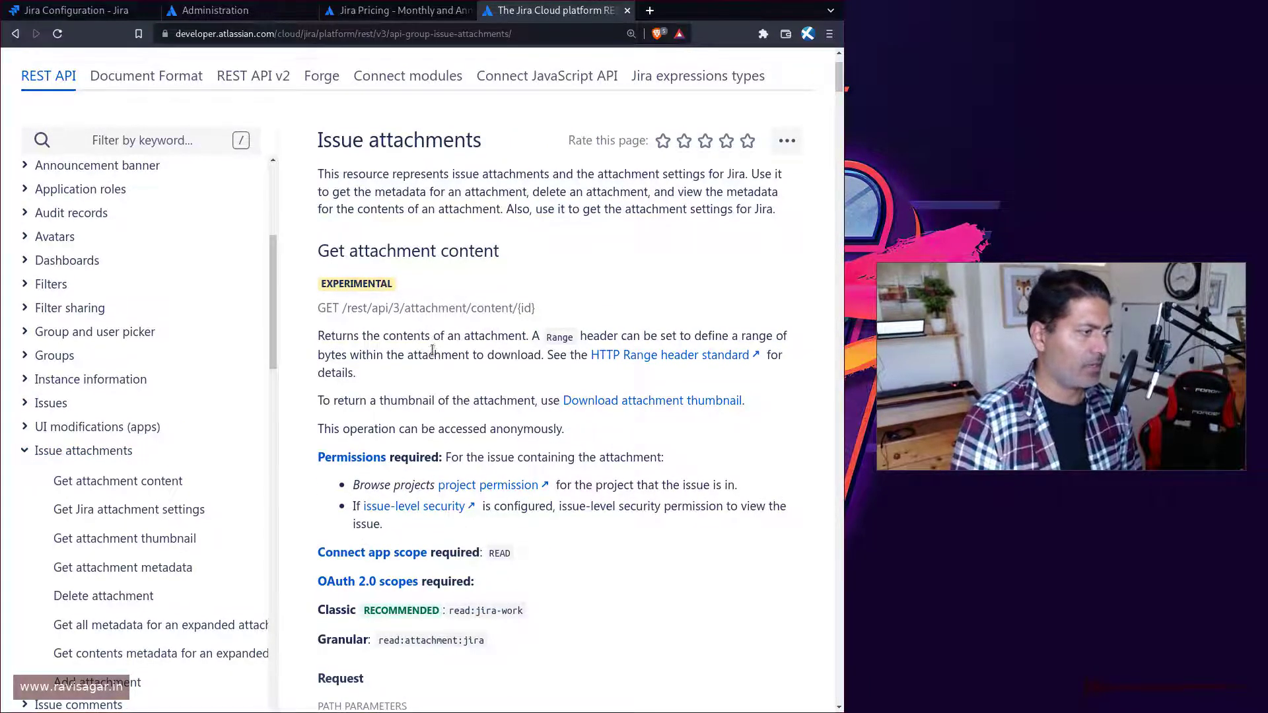
scroll(433, 355, "down", 5)
scroll(433, 355, "down", 3)
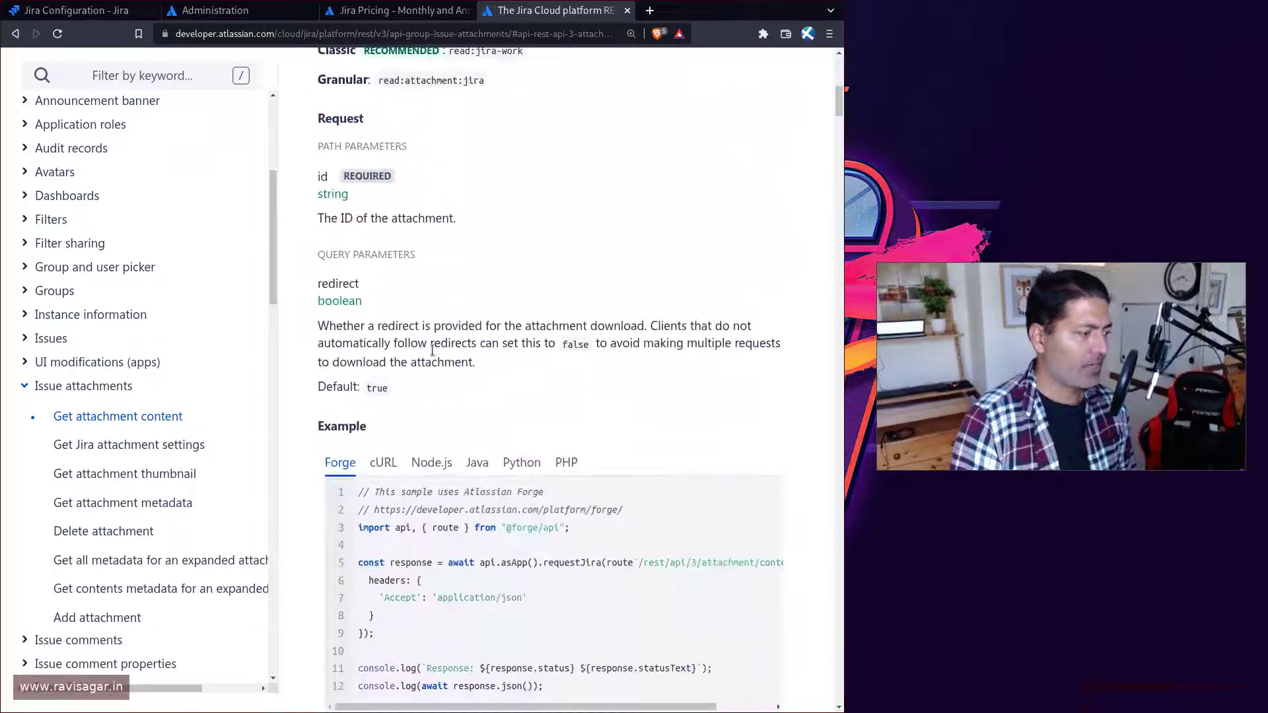
scroll(433, 350, "down", 2)
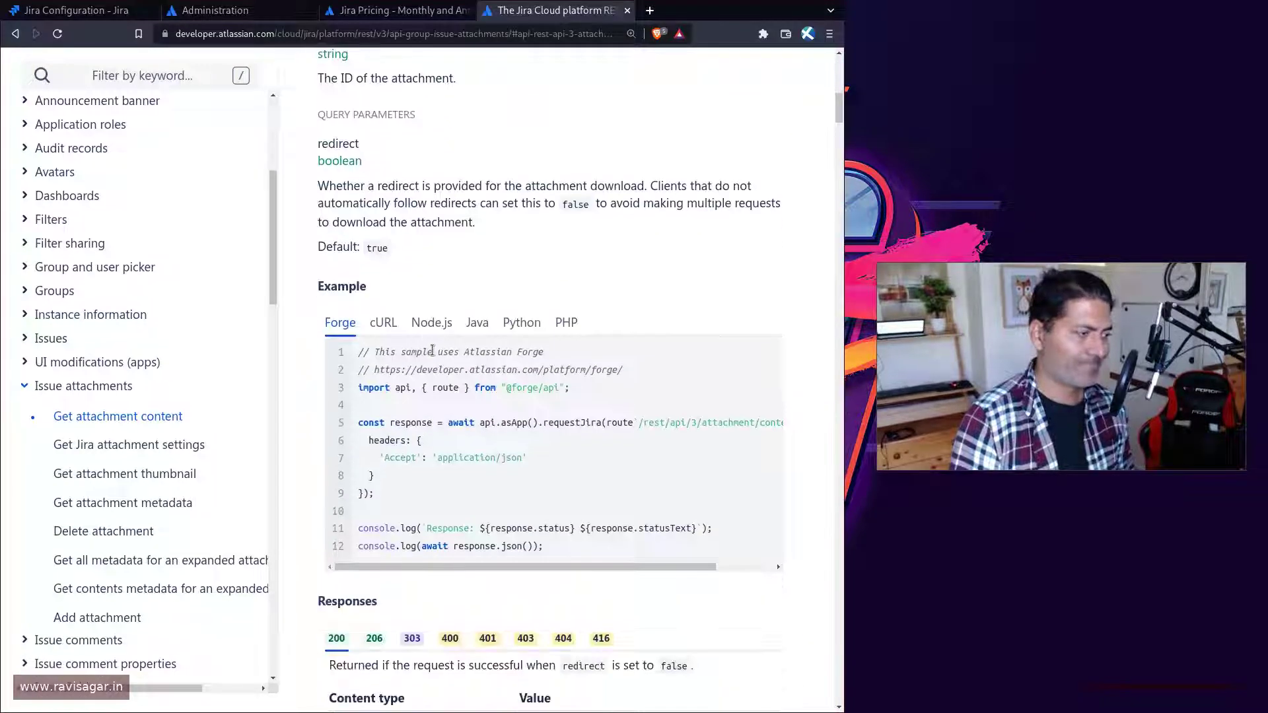
- Switch the example request to cURL, then jump back to the Issue attachments section start
left_click(389, 328)
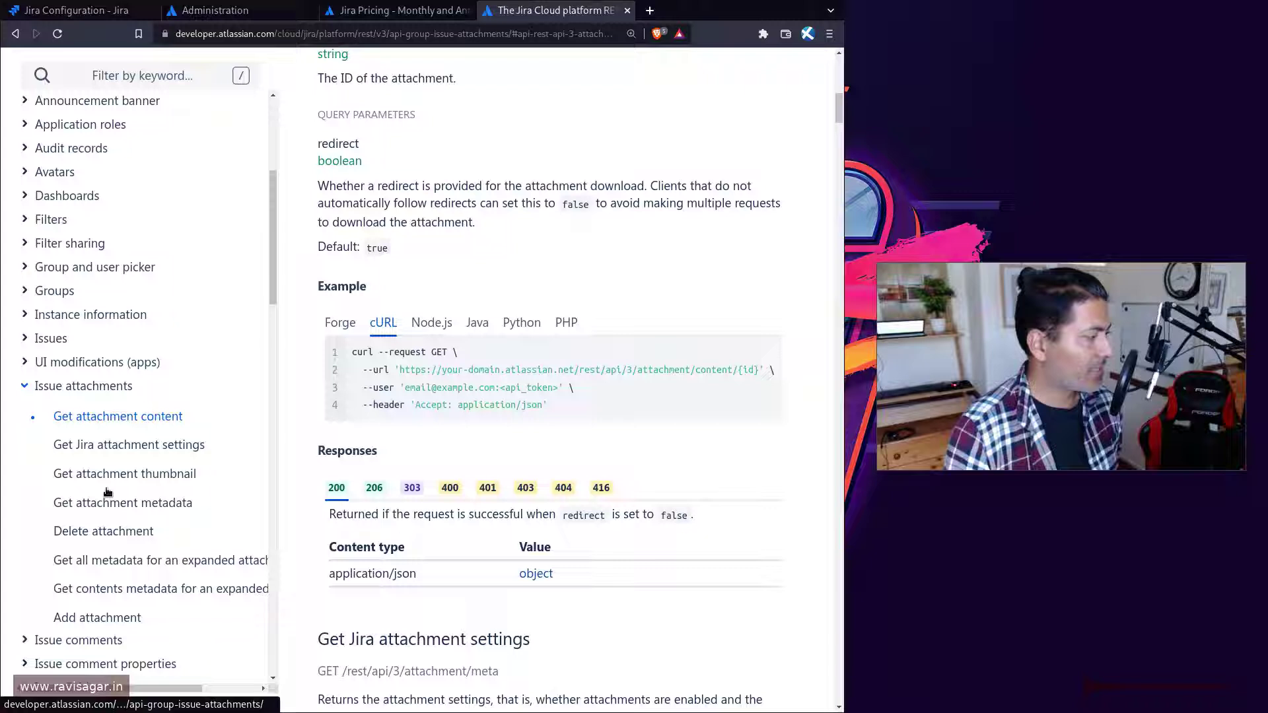
scroll(148, 528, "down", 3)
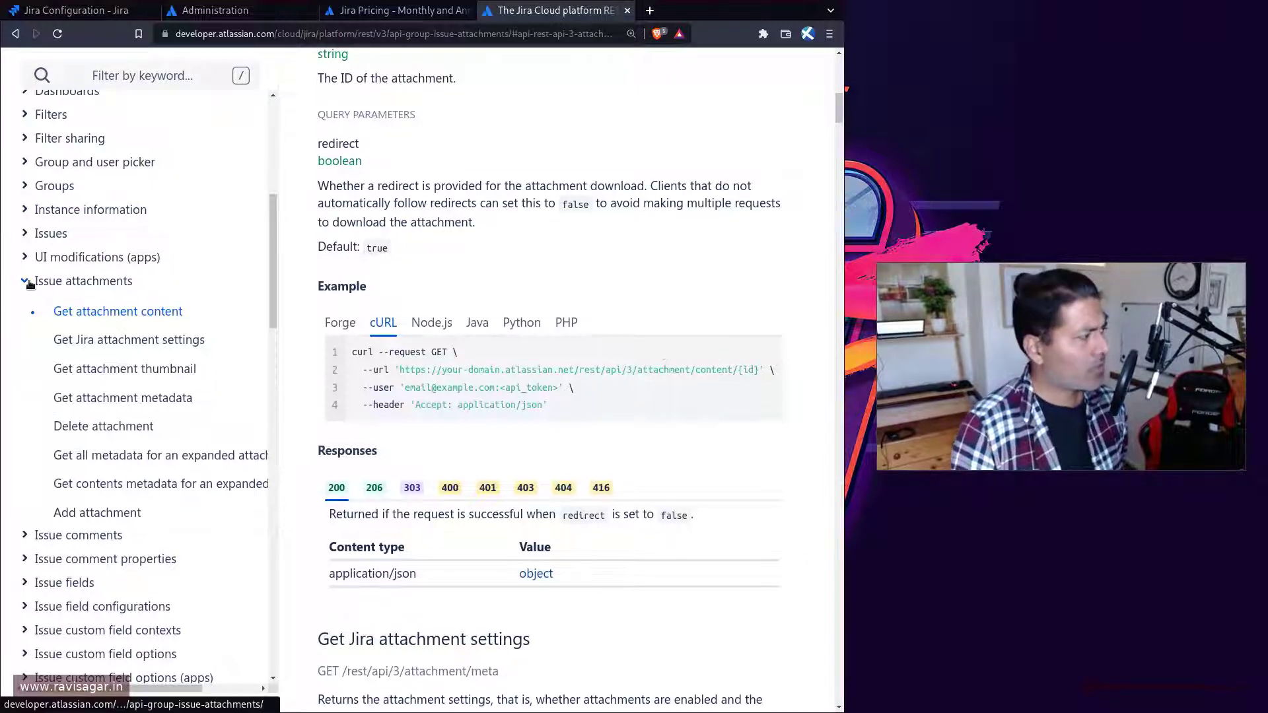
left_click(92, 283)
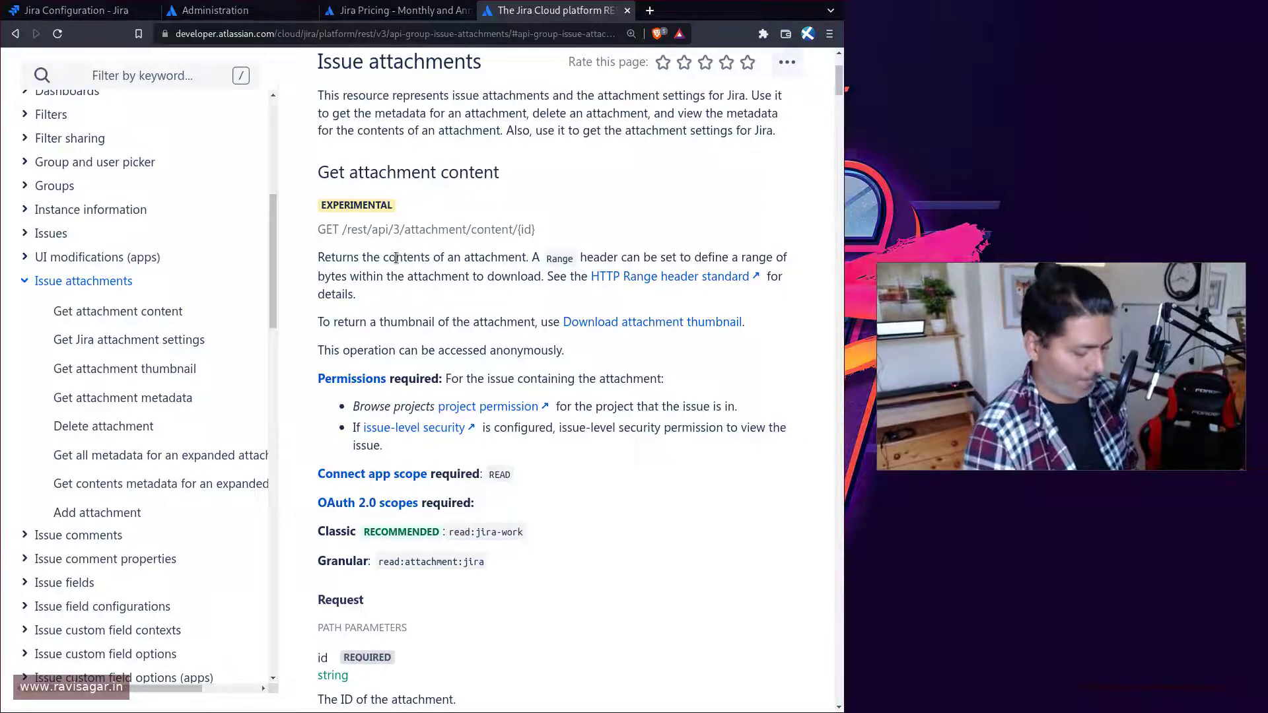
- In a new tab, load the jiratutorial.atlassian.net REST issue endpoint URL
key("ctrl+t")
type("jira")
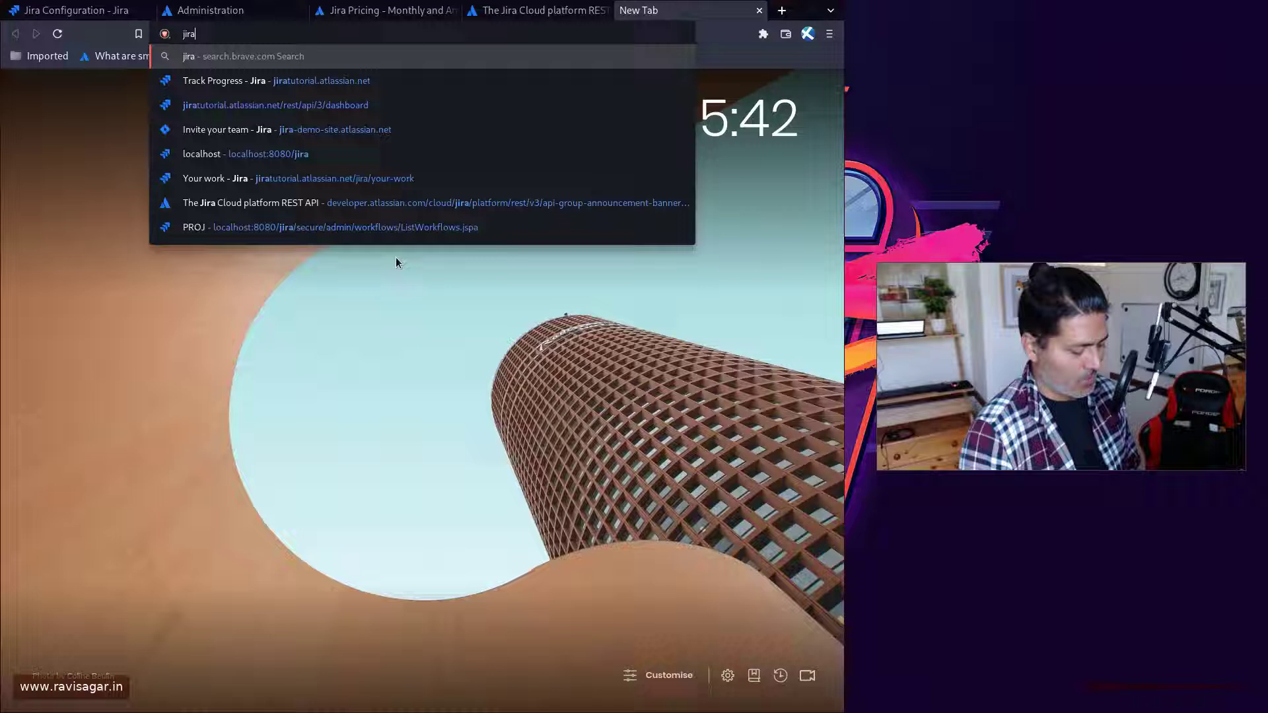
type("tu")
key("Right")
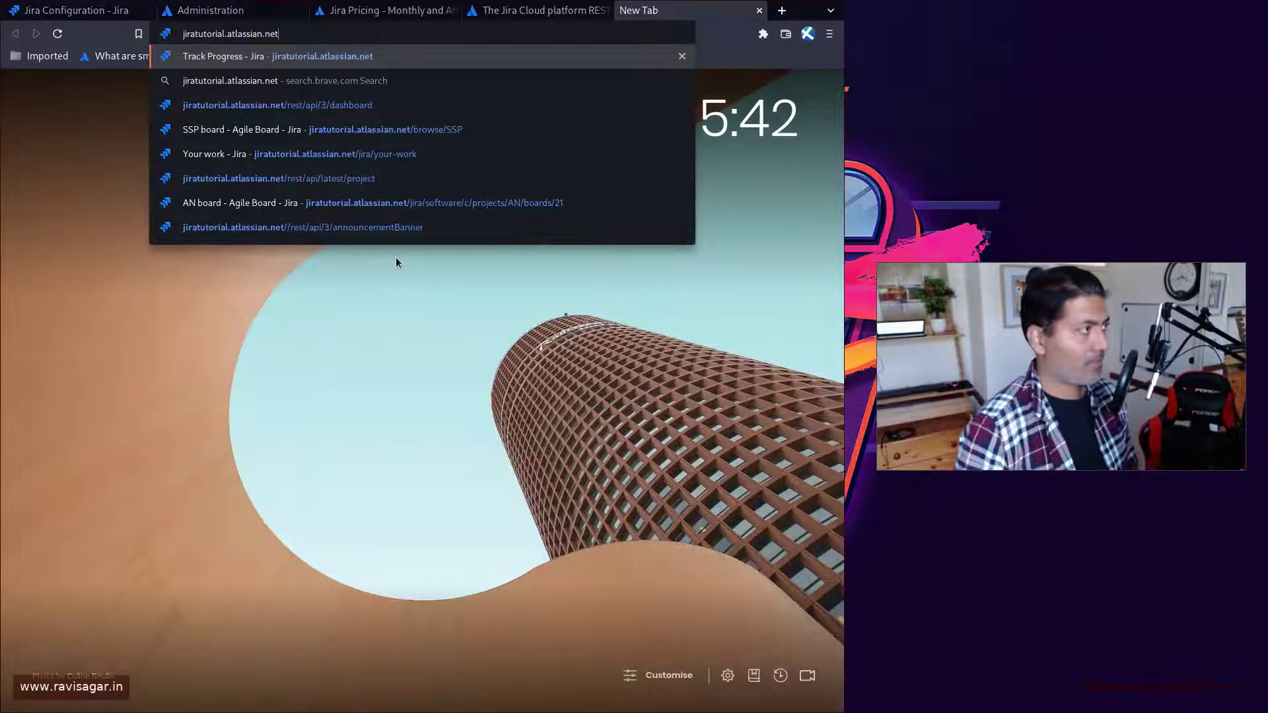
type("rest")
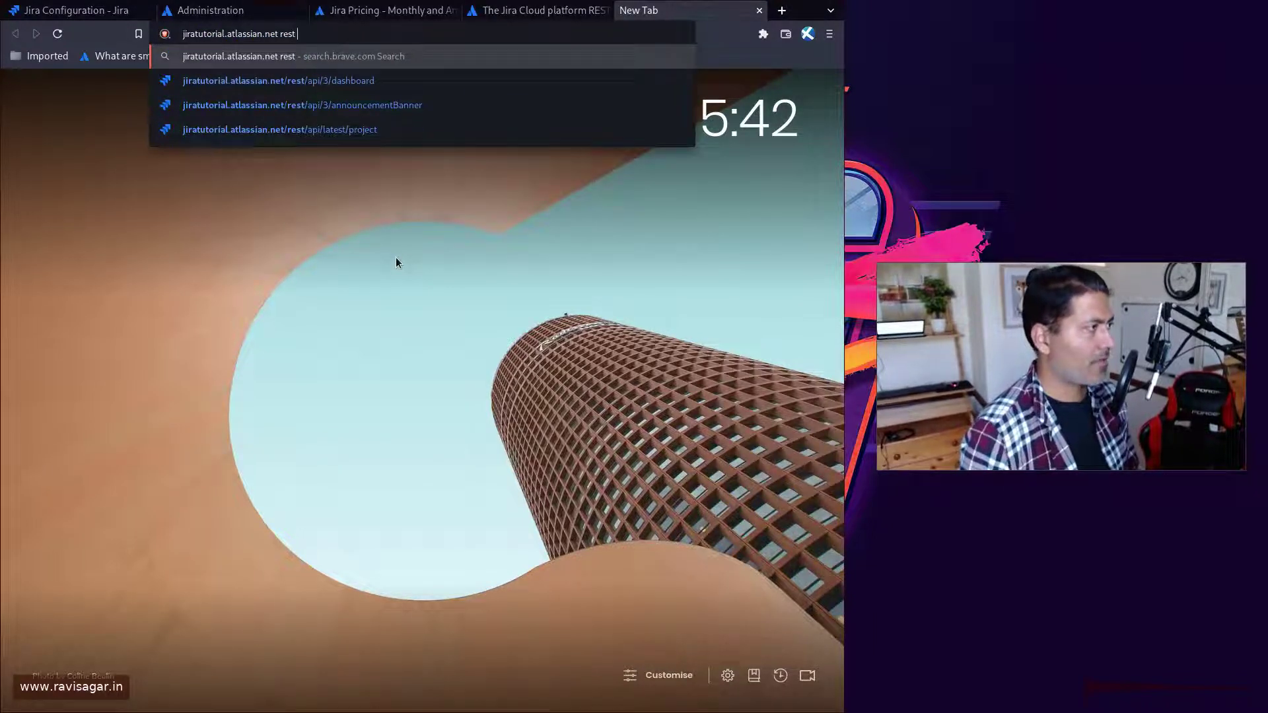
key("Down")
key("Down")
key("Down")
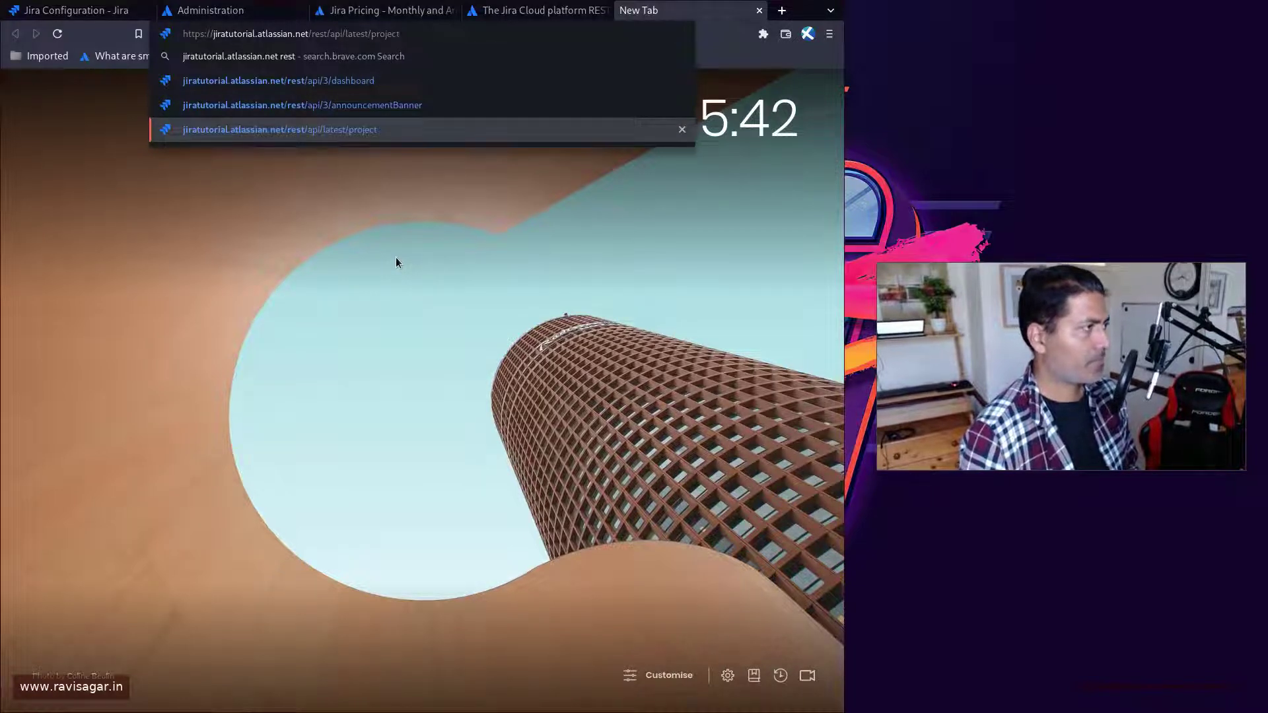
key("ctrl+shift+Left")
type("issue")
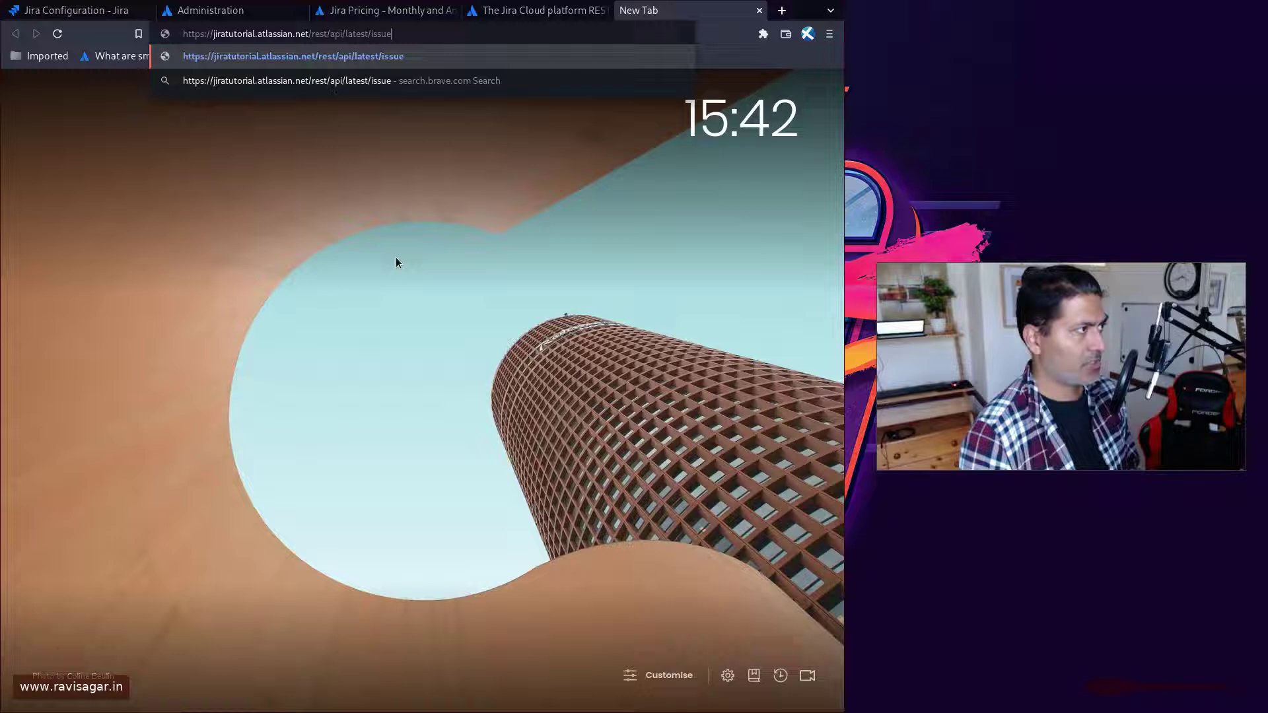
key("Return")
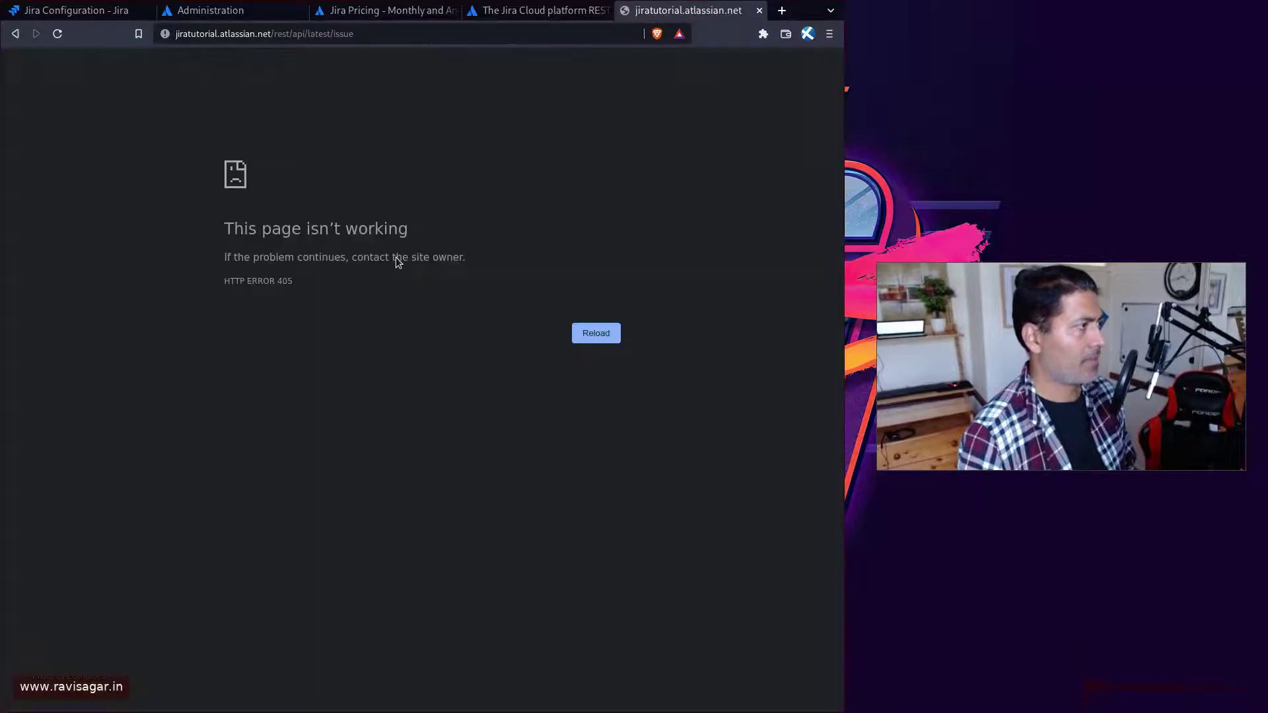
- Open issue AN-193 from Jira's recent issues, then load the REST JSON for 'an-153'
key("ctrl+Tab")
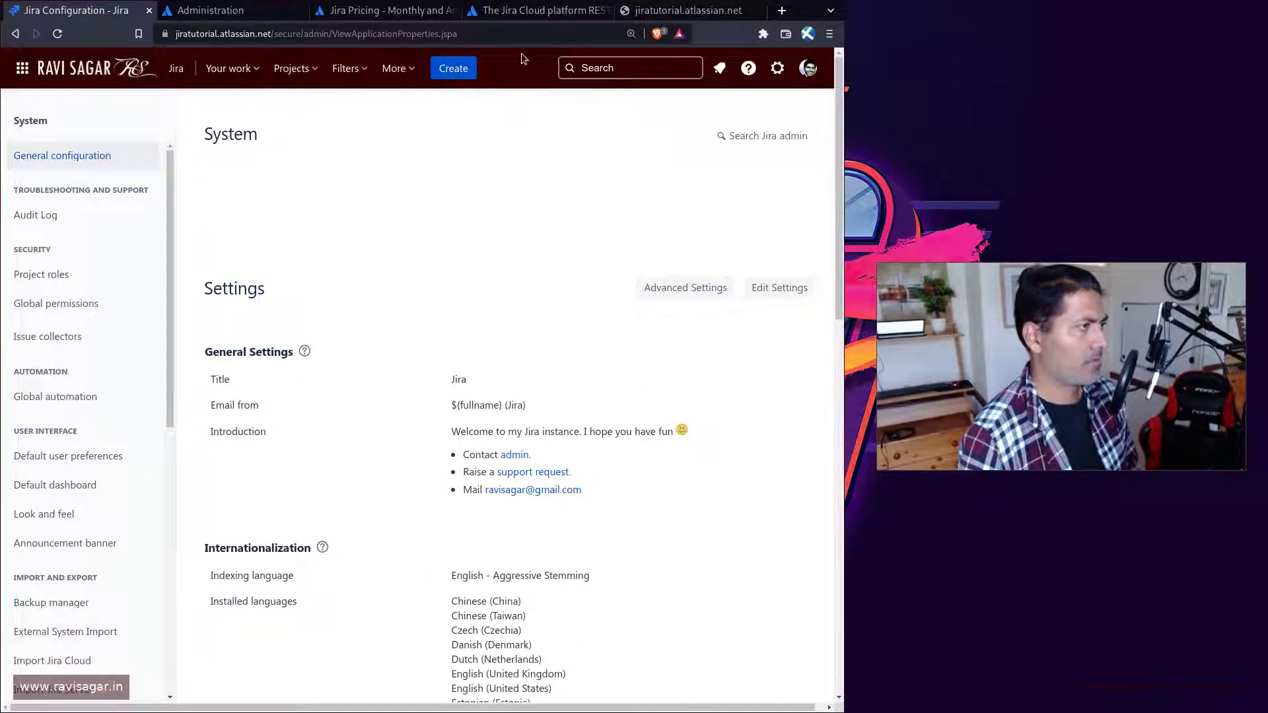
left_click(588, 68)
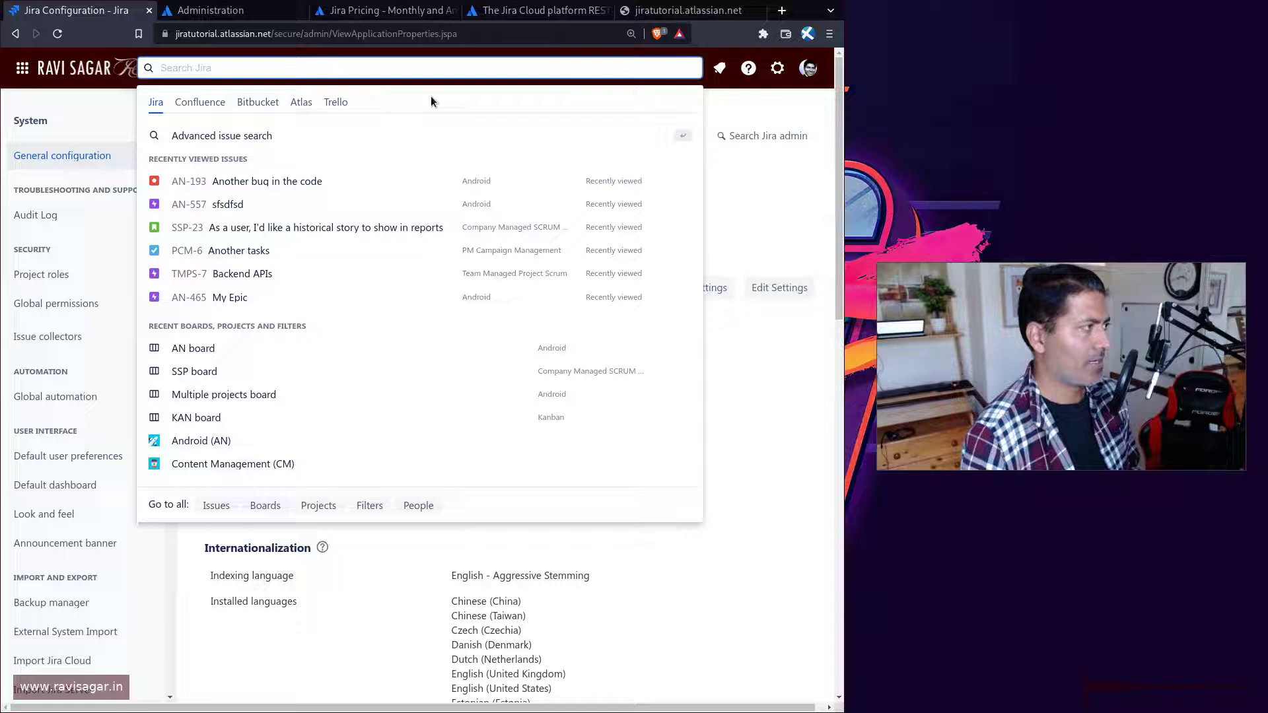
left_click(189, 182)
left_click(689, 14)
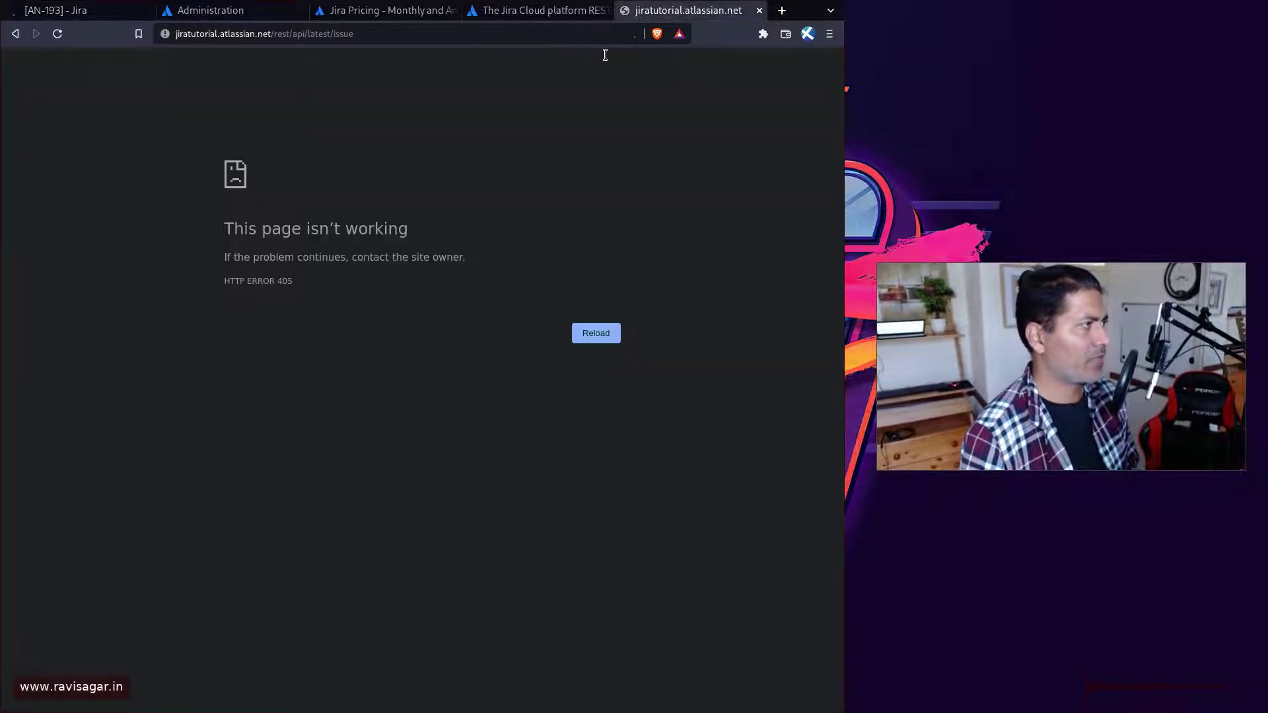
left_click(434, 38)
left_click(433, 38)
type("/an")
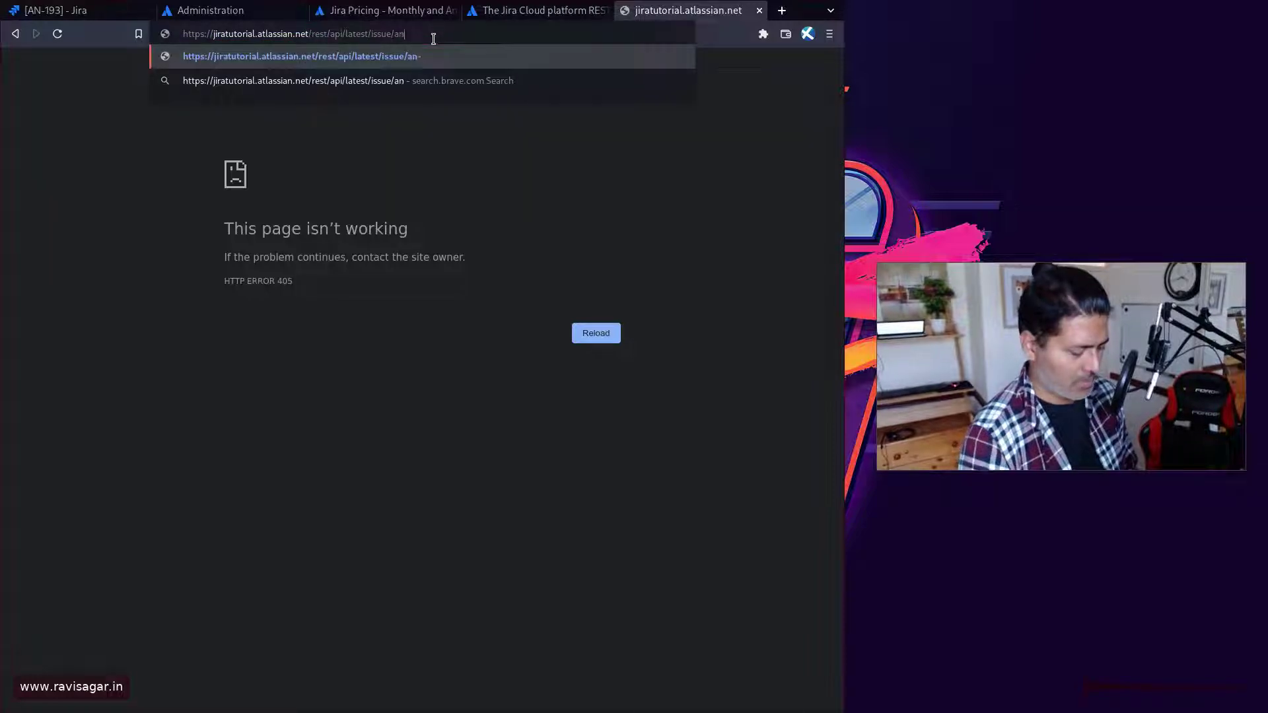
type("-153")
key("Return")
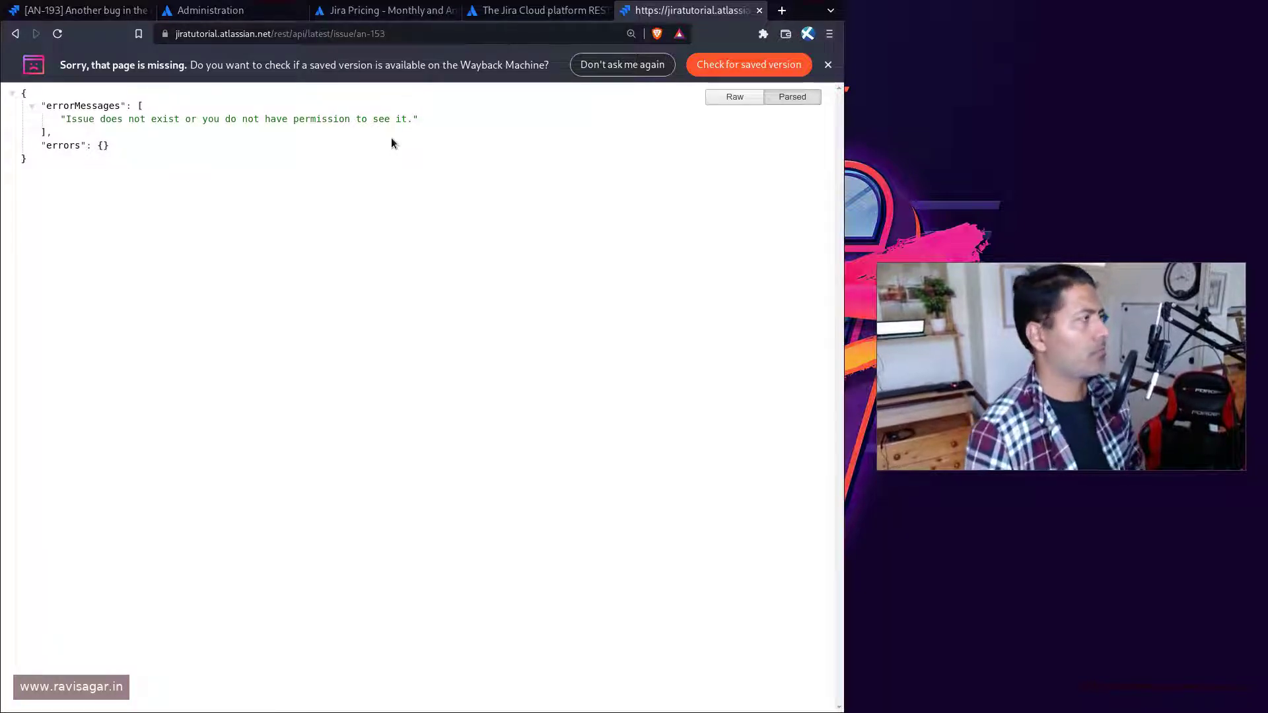
- Correct the issue key in the URL to an-193 and load its JSON
key("ctrl+1")
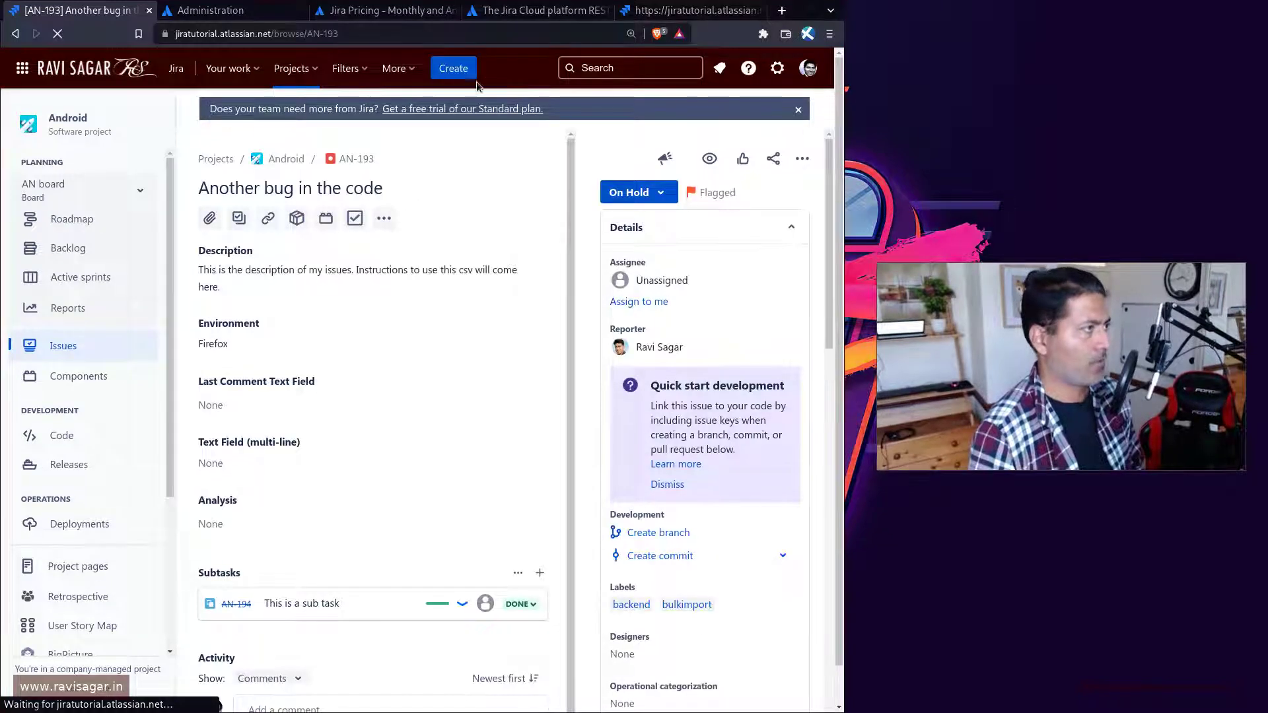
left_click(695, 11)
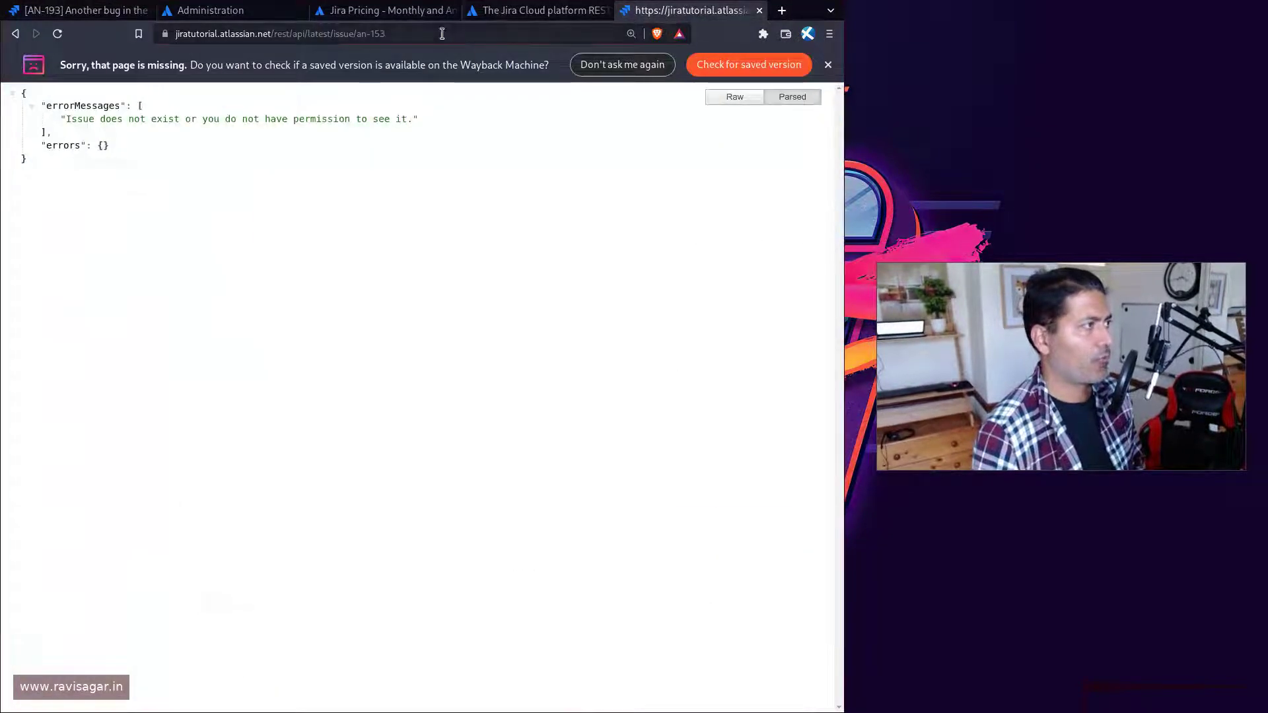
left_click(442, 33)
left_click(441, 33)
key("BackSpace")
key("BackSpace")
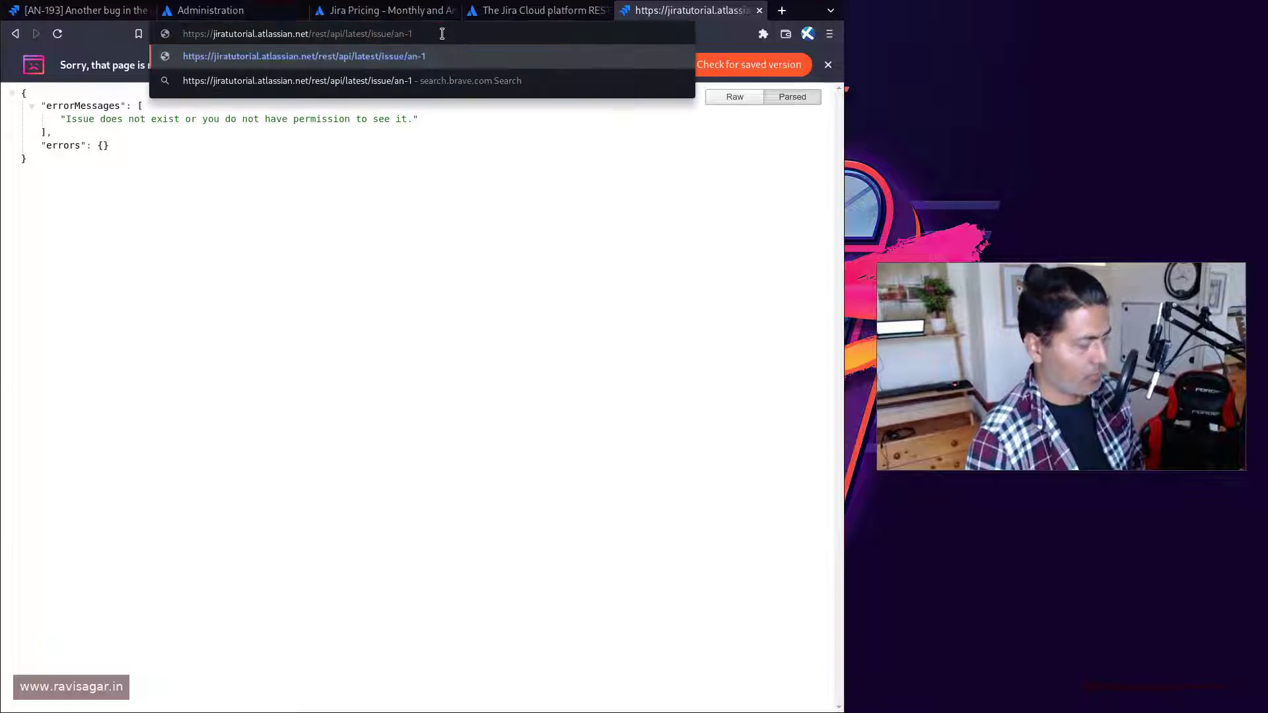
type("93")
key("Return")
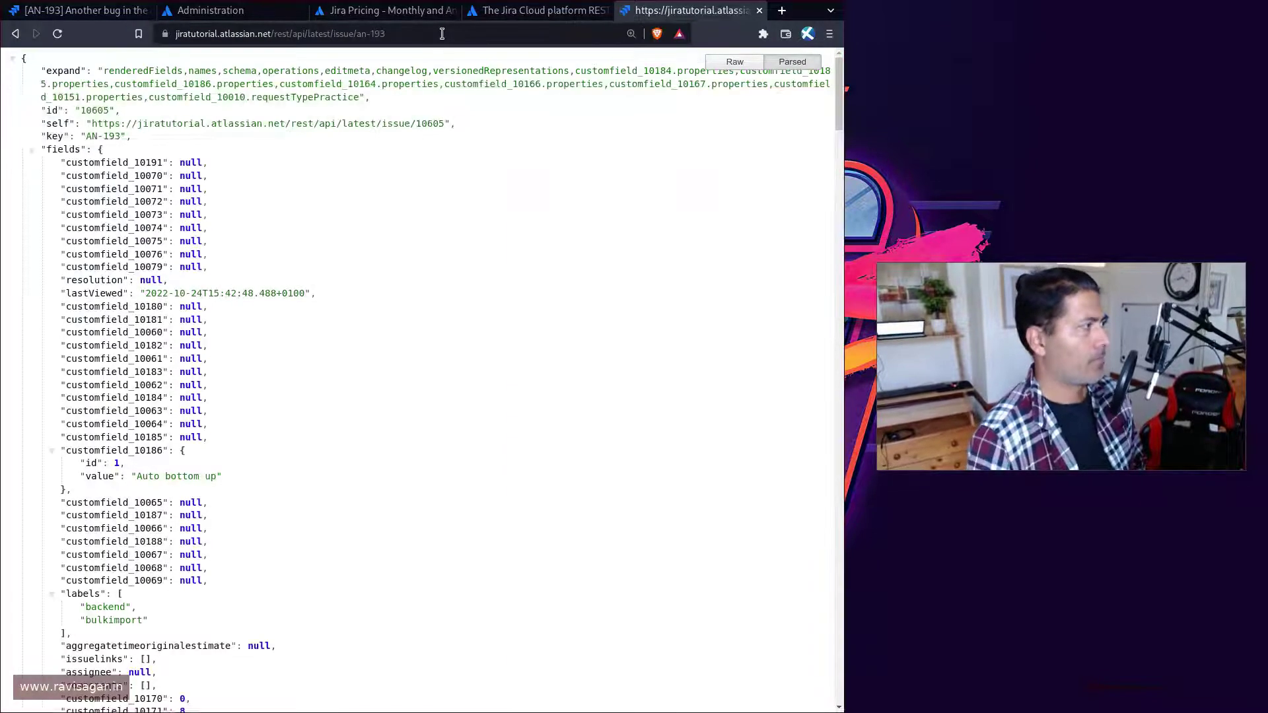
- Search the JSON for 'attach' and highlight the empty attachment field
key("ctrl+f")
type("attache")
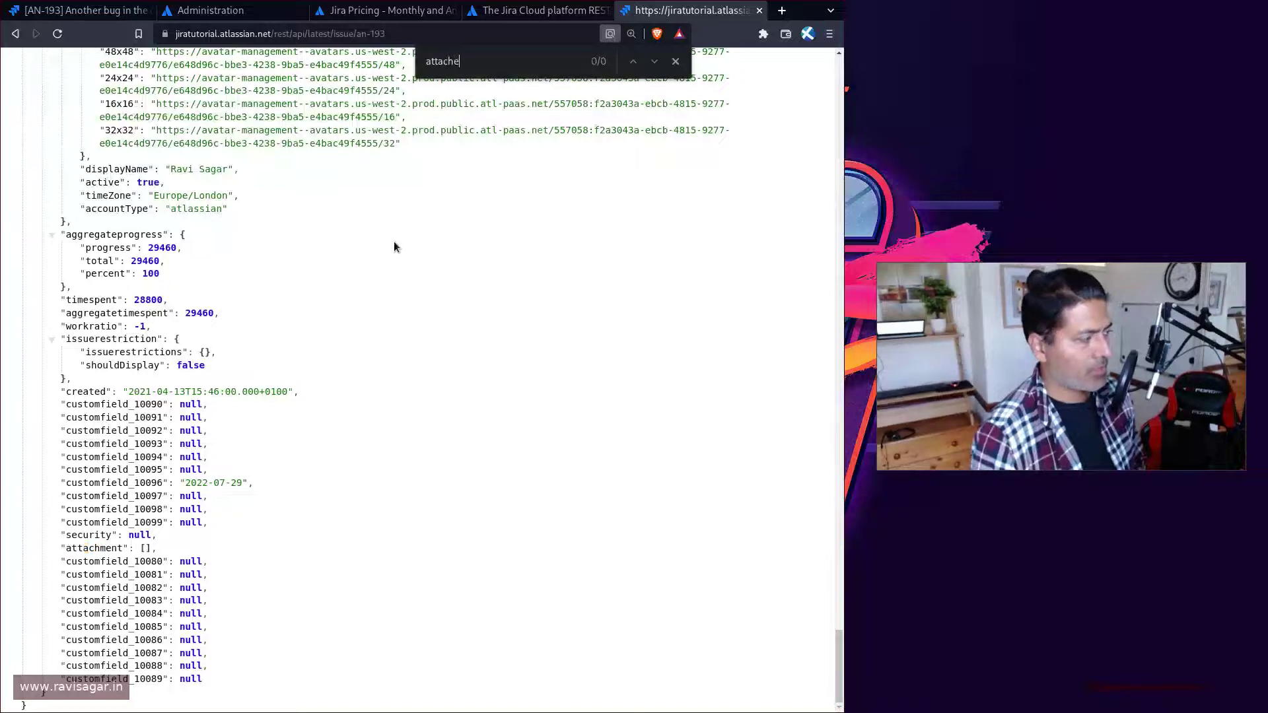
key("BackSpace")
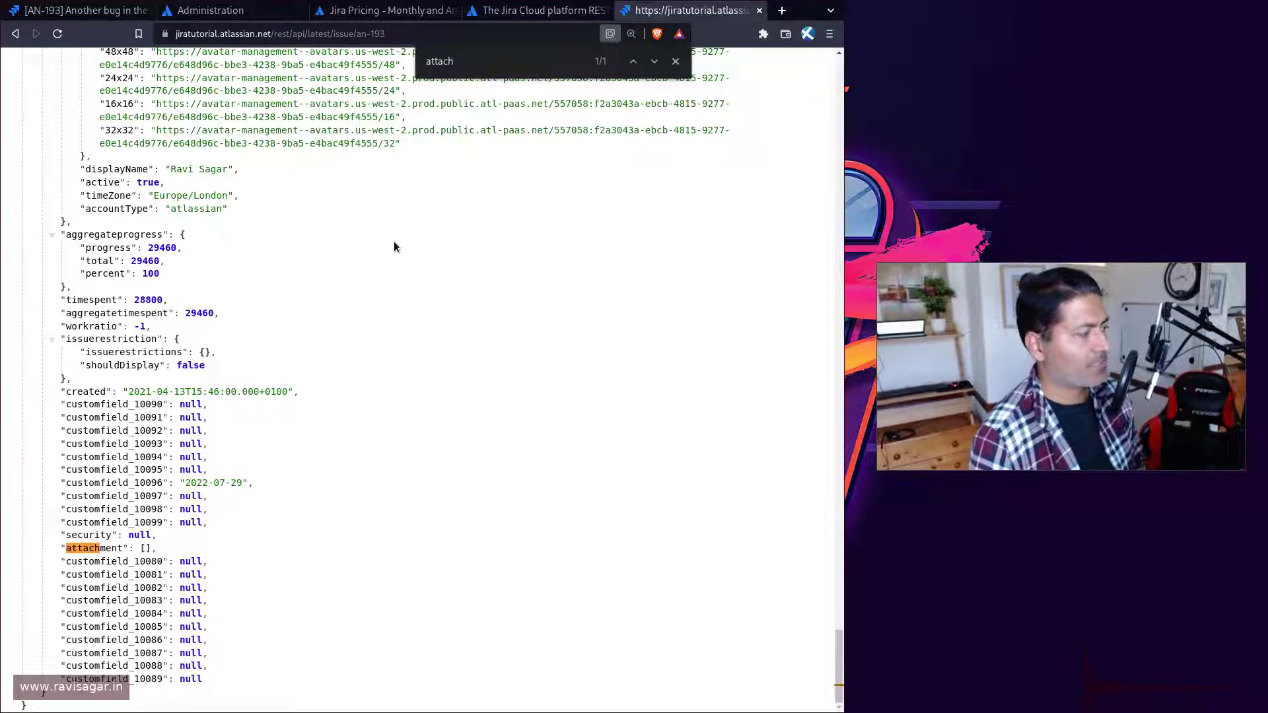
triple_click(90, 539)
- Highlight the attachment field name, then move issue AN-193 into its own browser window
double_click(90, 548)
left_click(92, 10)
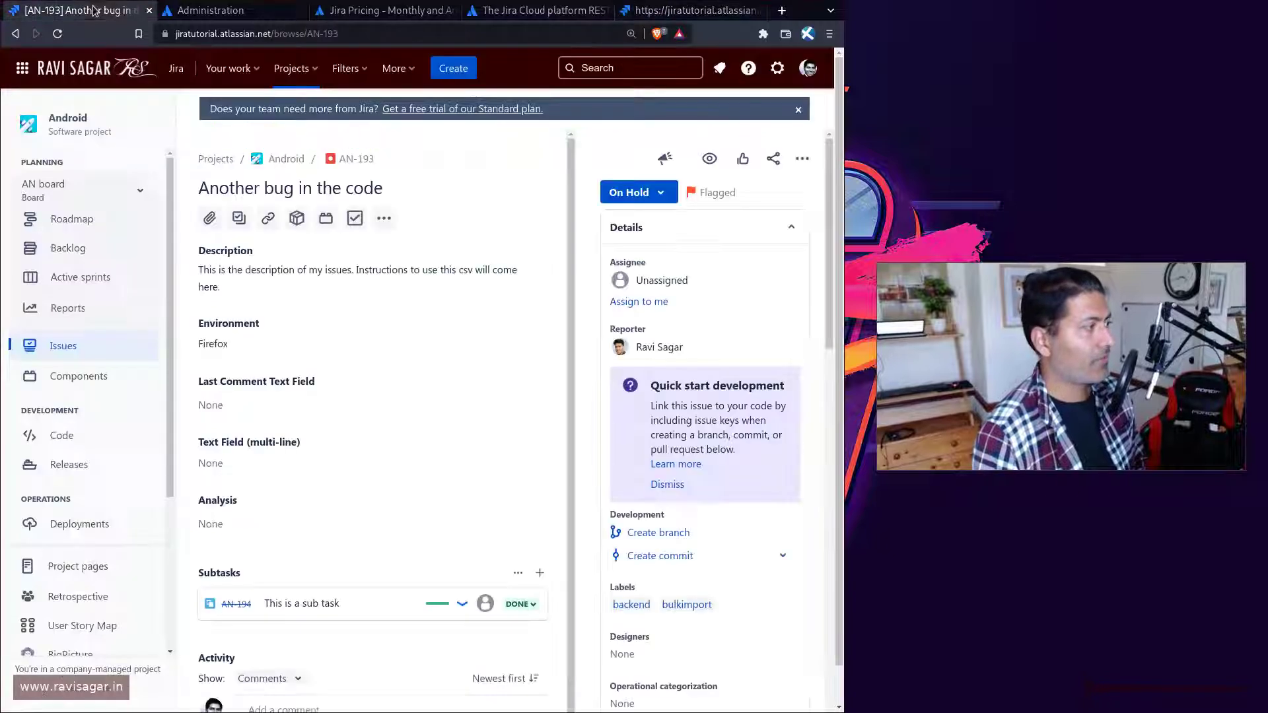
scroll(484, 413, "down", 1)
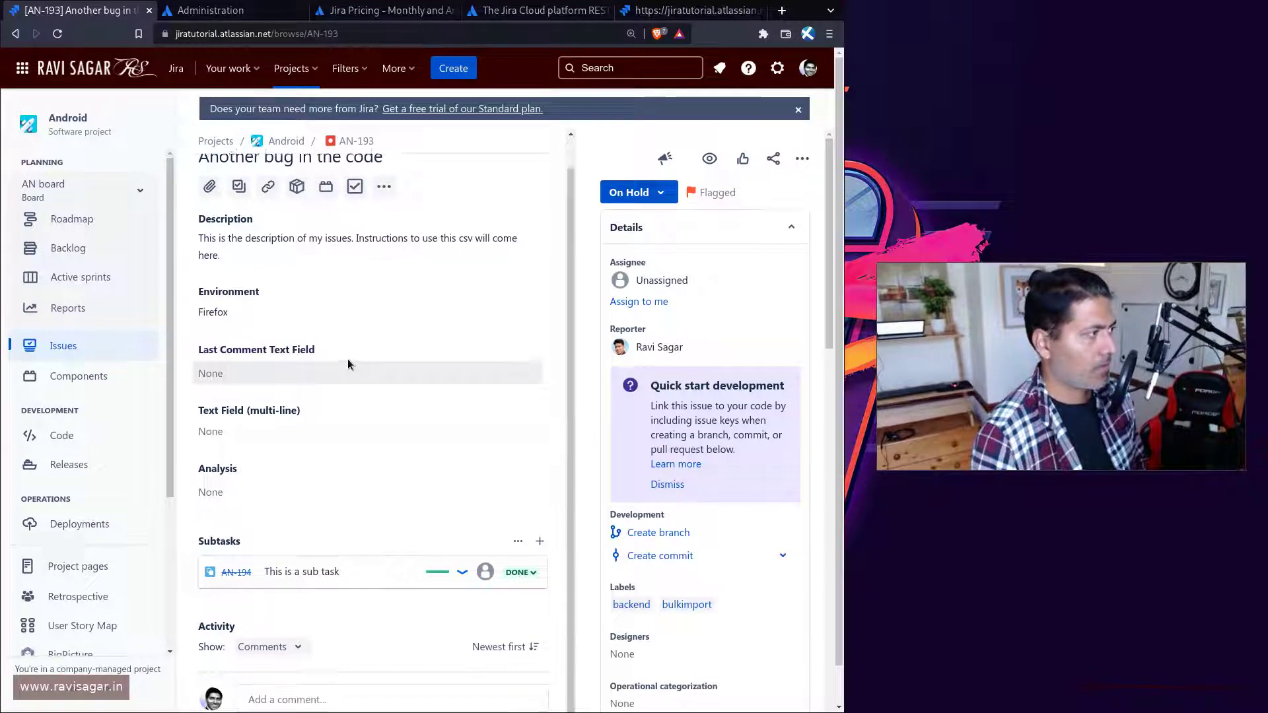
scroll(347, 358, "up", 1)
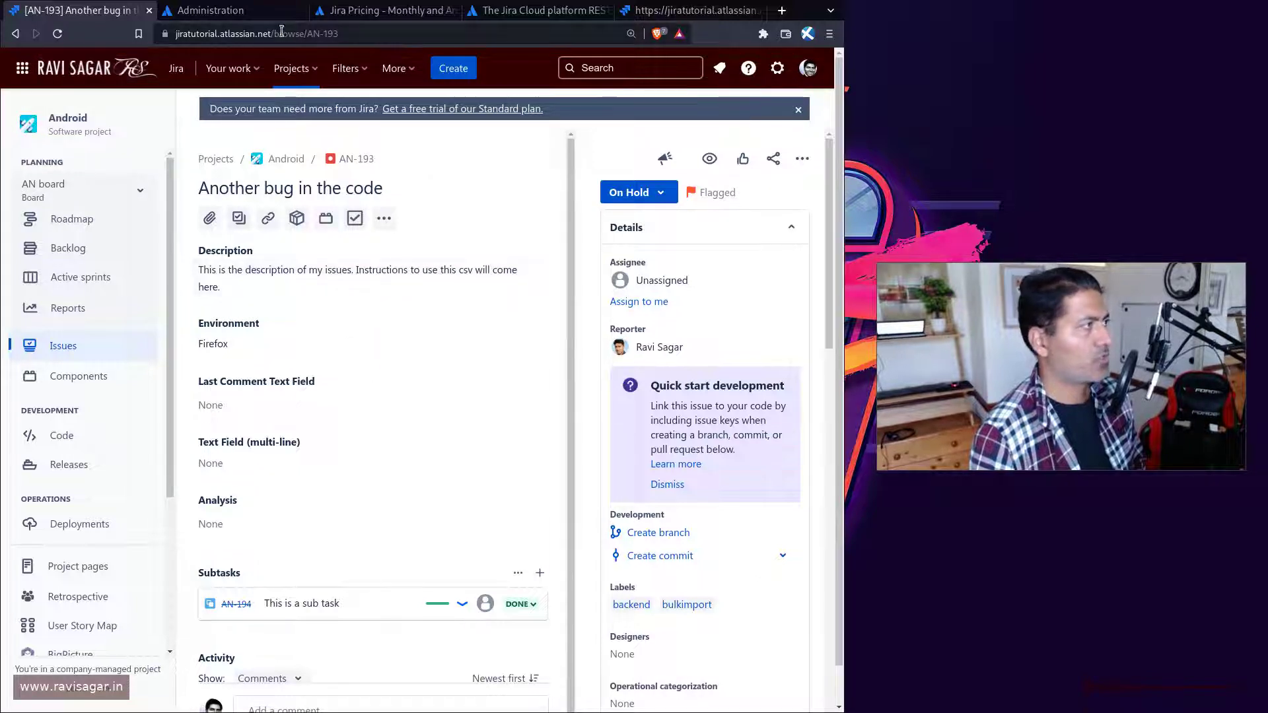
scroll(249, 504, "down", 1)
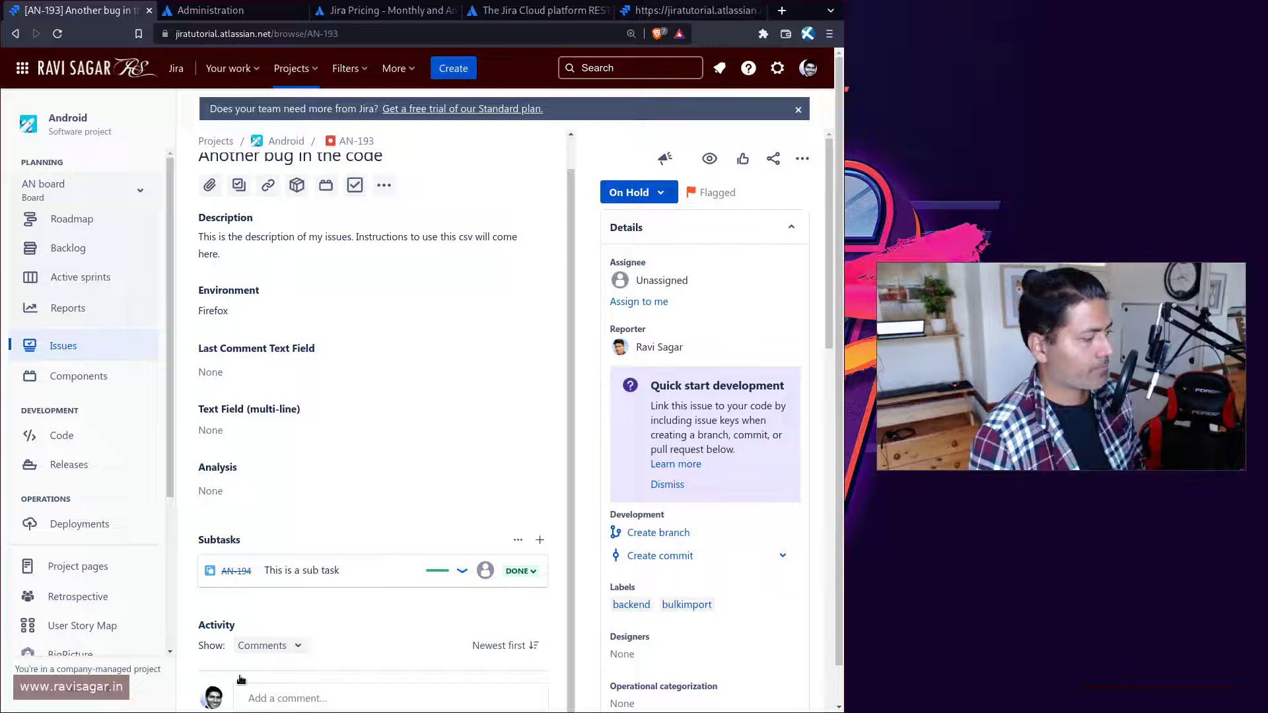
left_click_drag(216, 696, 281, 572)
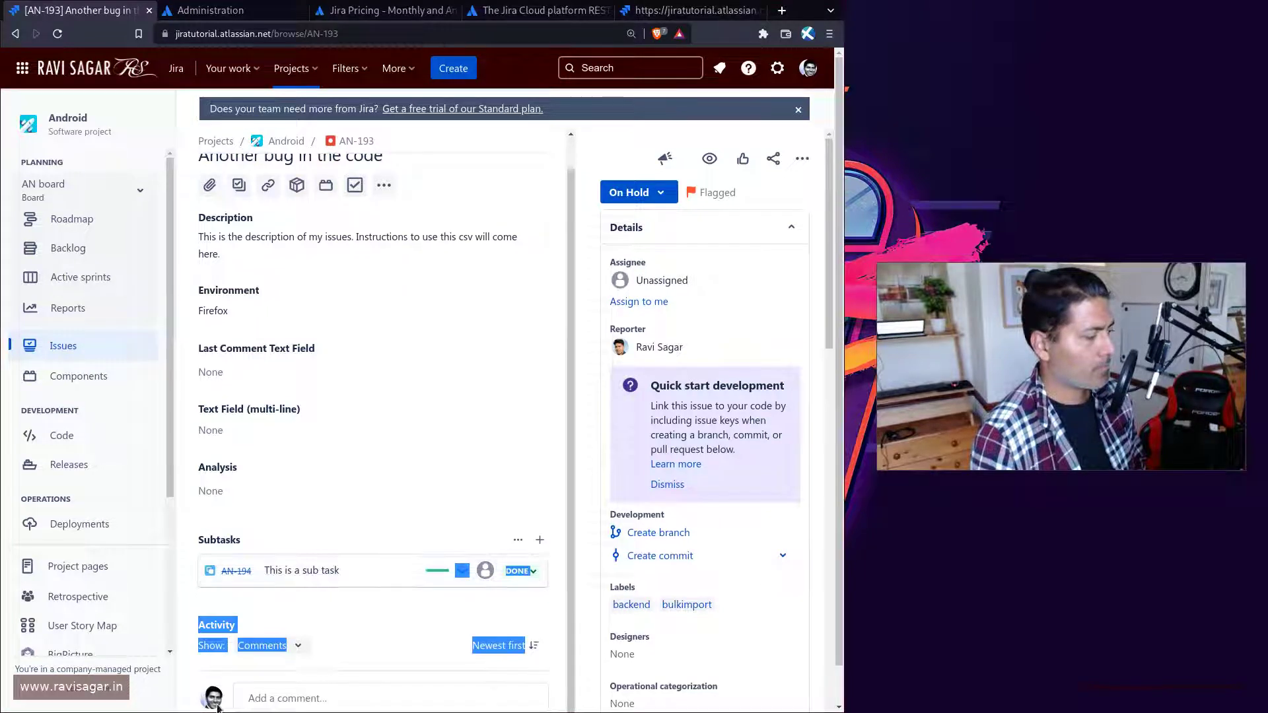
left_click_drag(214, 700, 356, 251)
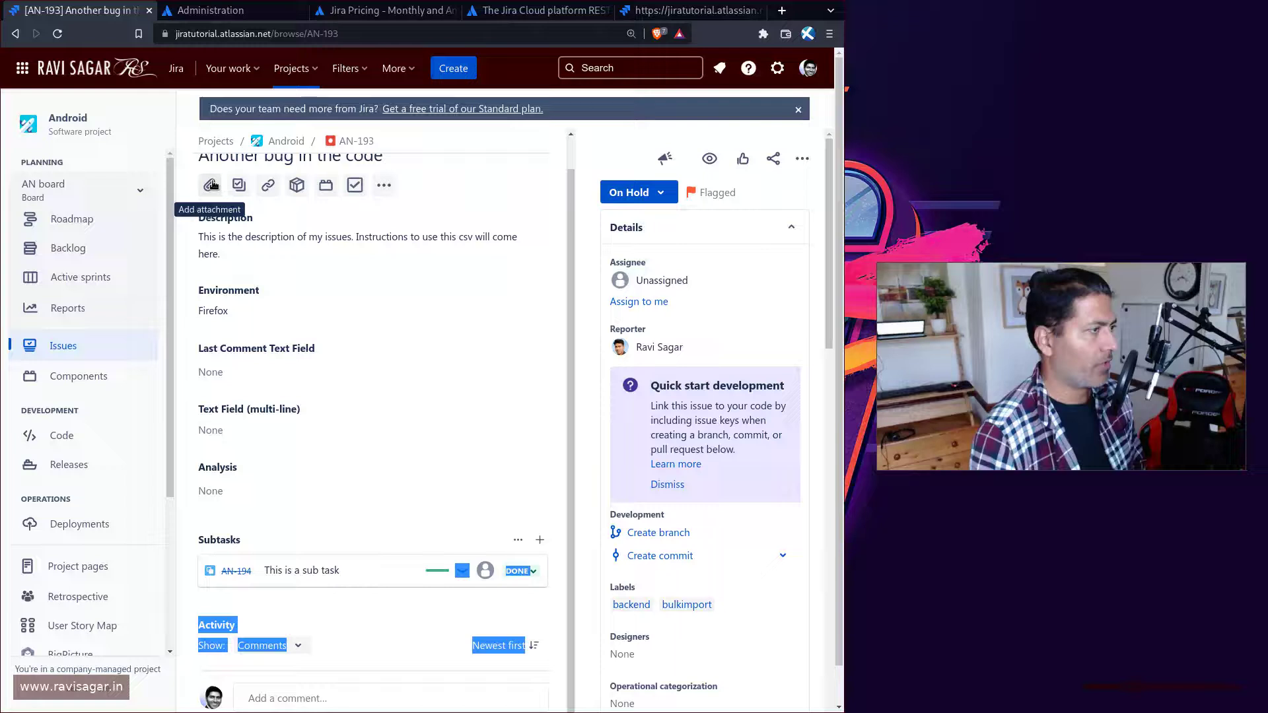
left_click_drag(98, 20, 945, 183)
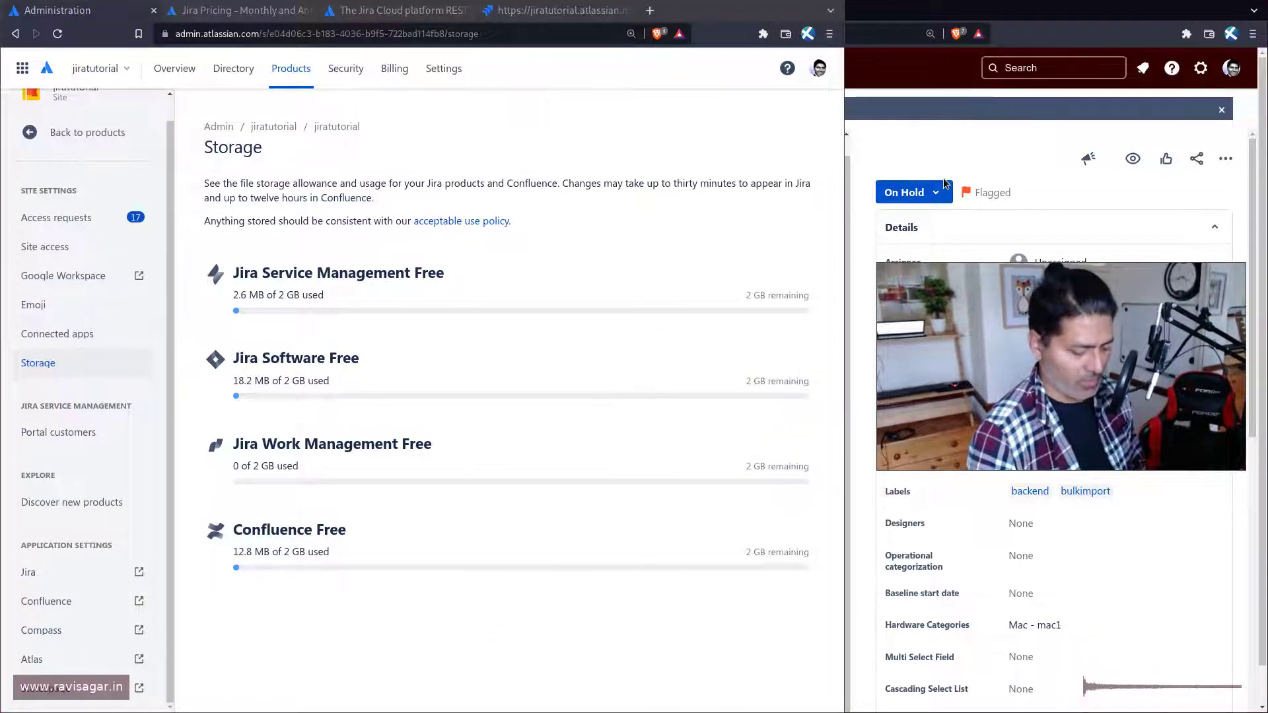
- Attach test.csv from the tmp folder to issue AN-193
key("super+h")
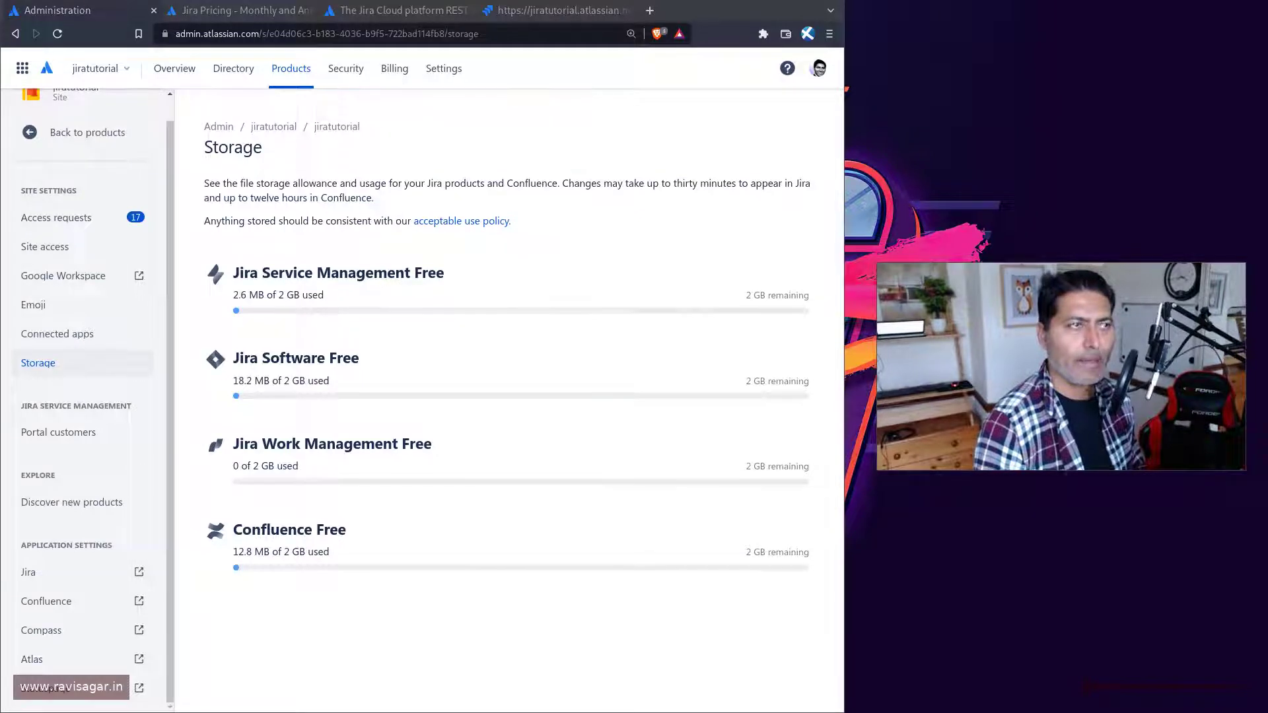
key("ctrl+o")
key("alt+Tab")
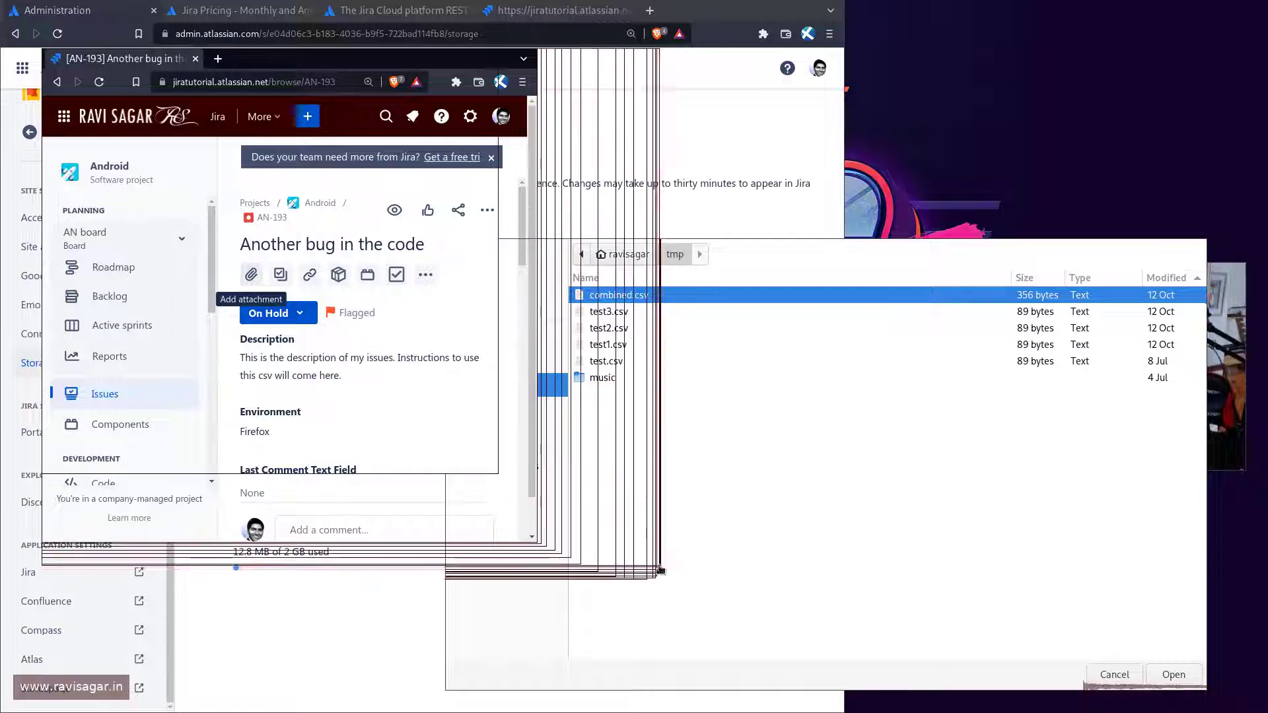
left_click_drag(832, 245, 802, 187)
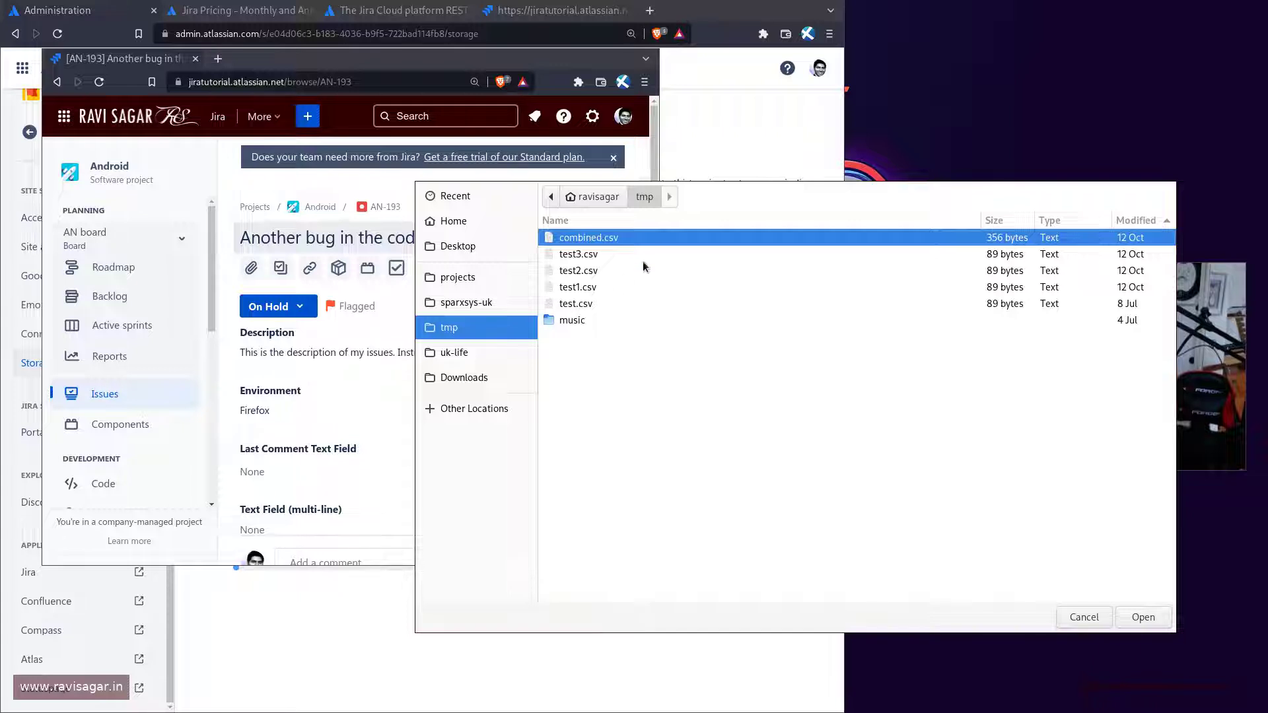
left_click(569, 303)
double_click(569, 303)
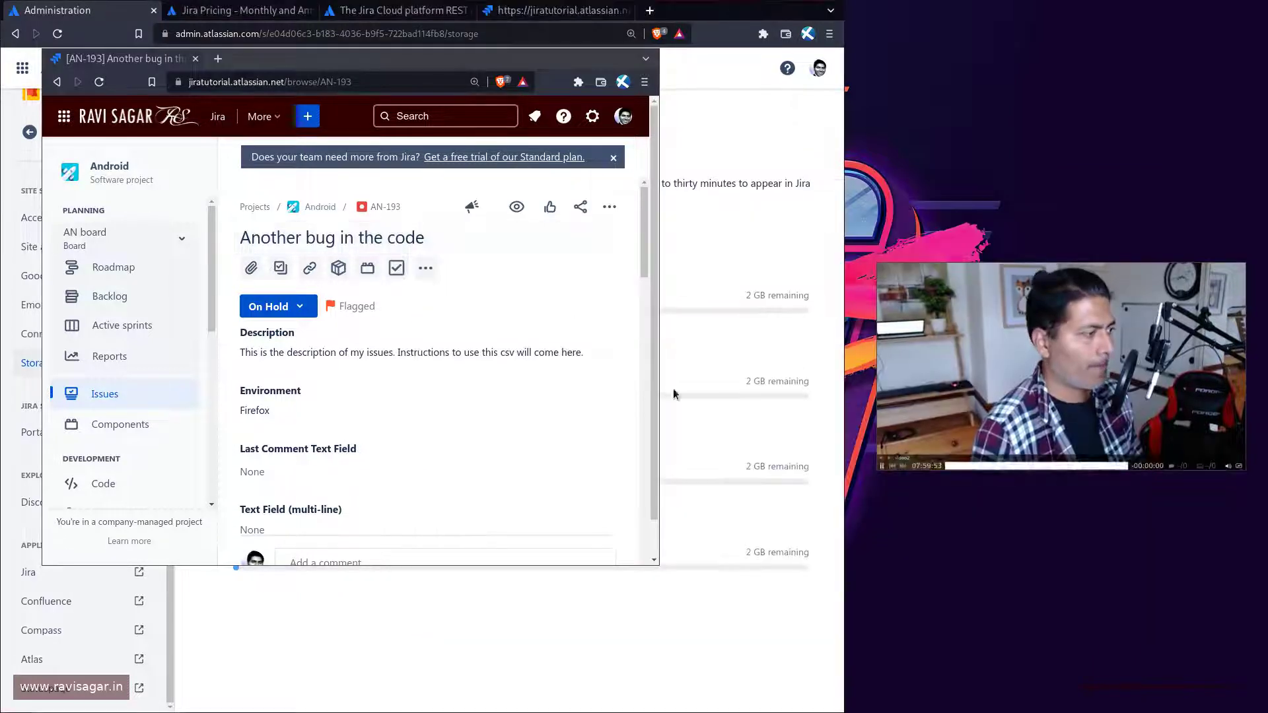
scroll(554, 403, "down", 6)
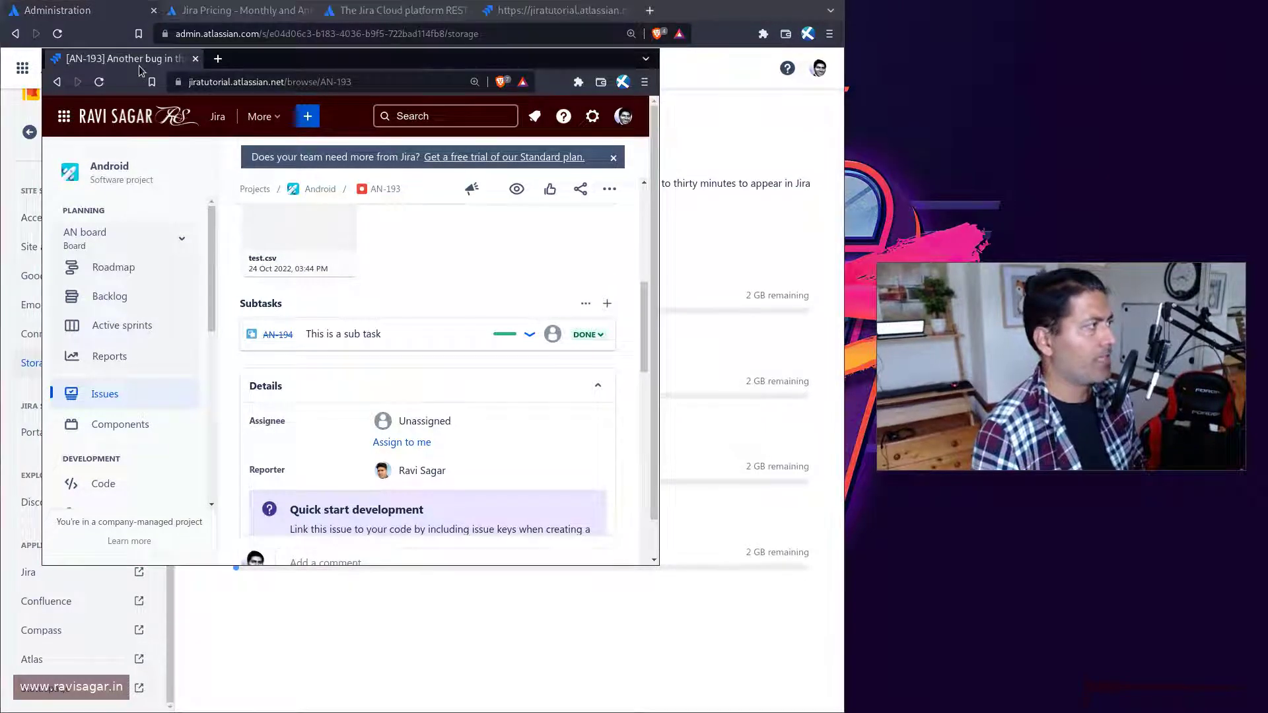
left_click_drag(124, 62, 163, 3)
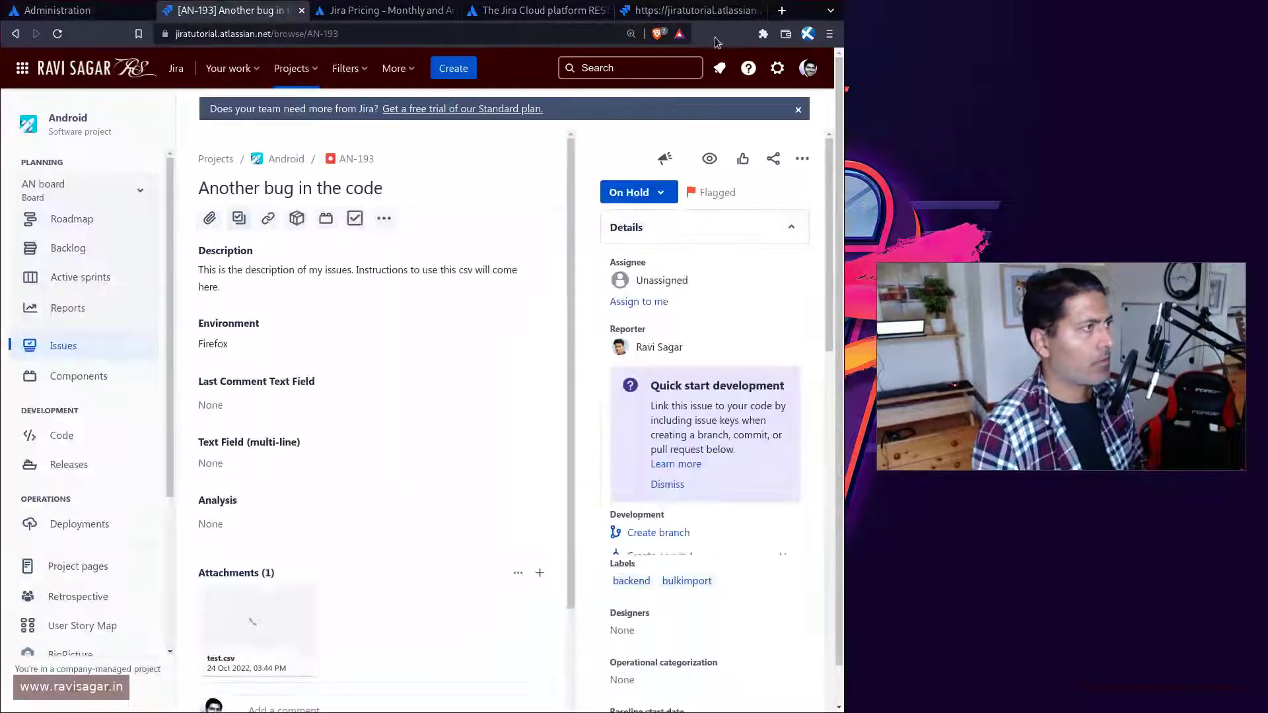
- Reload the AN-193 JSON to confirm test.csv (89 bytes, text/plain), then return to the issue
left_click(698, 8)
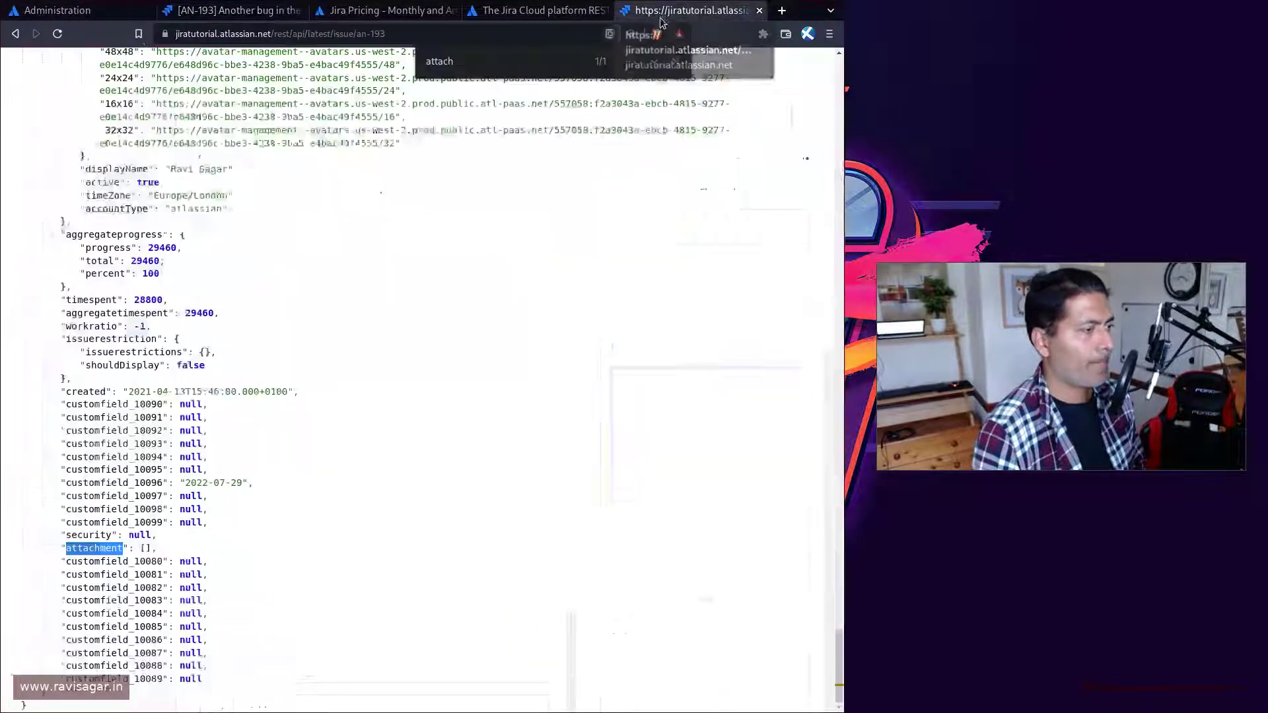
left_click(56, 35)
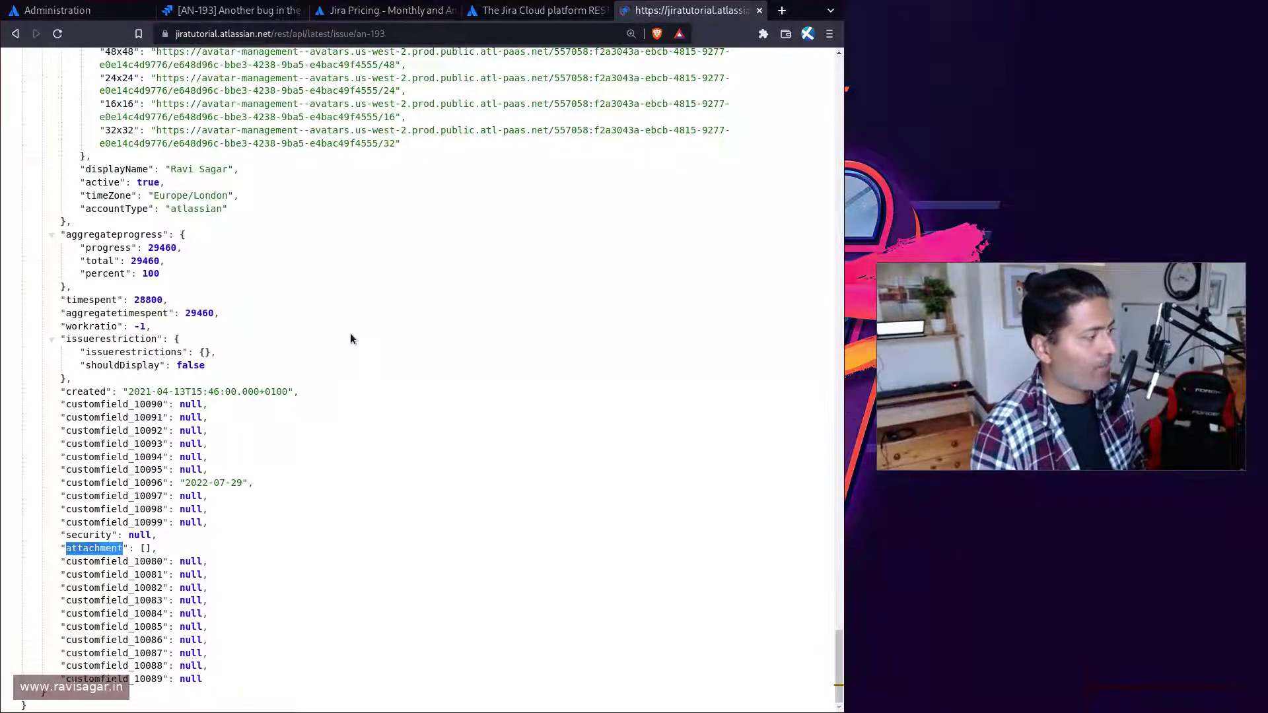
scroll(350, 410, "down", 3)
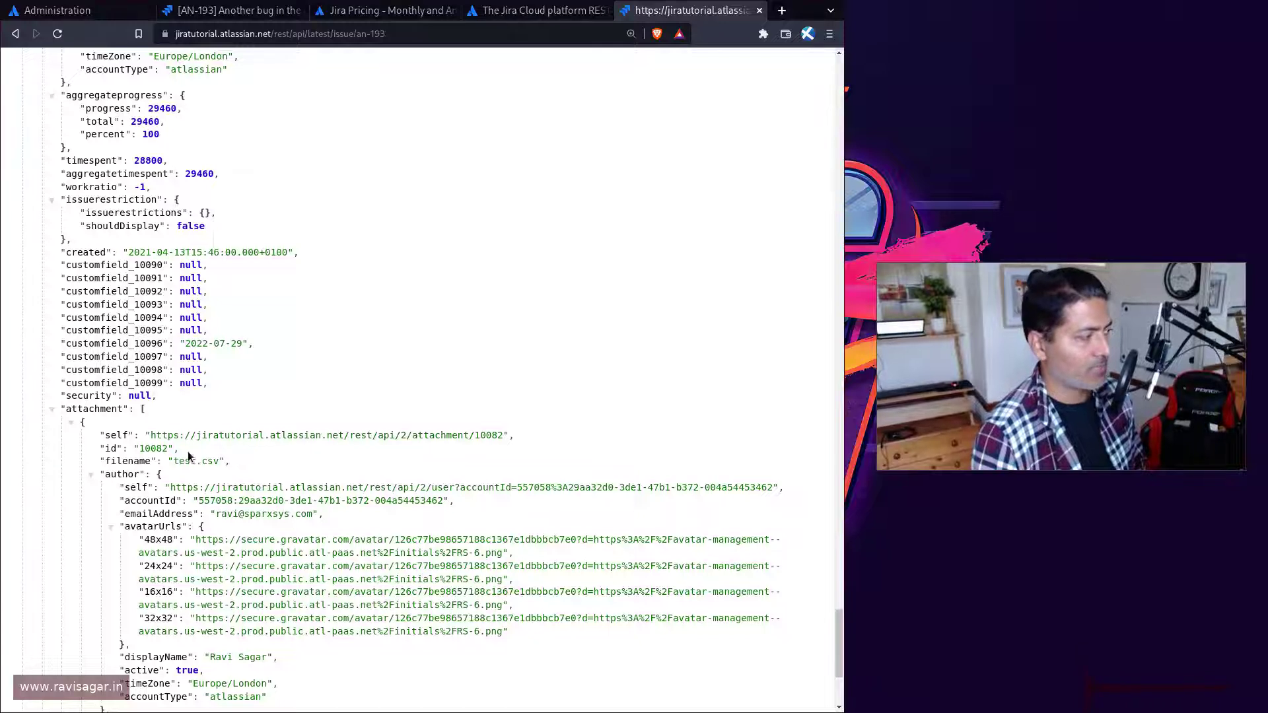
scroll(121, 344, "down", 4)
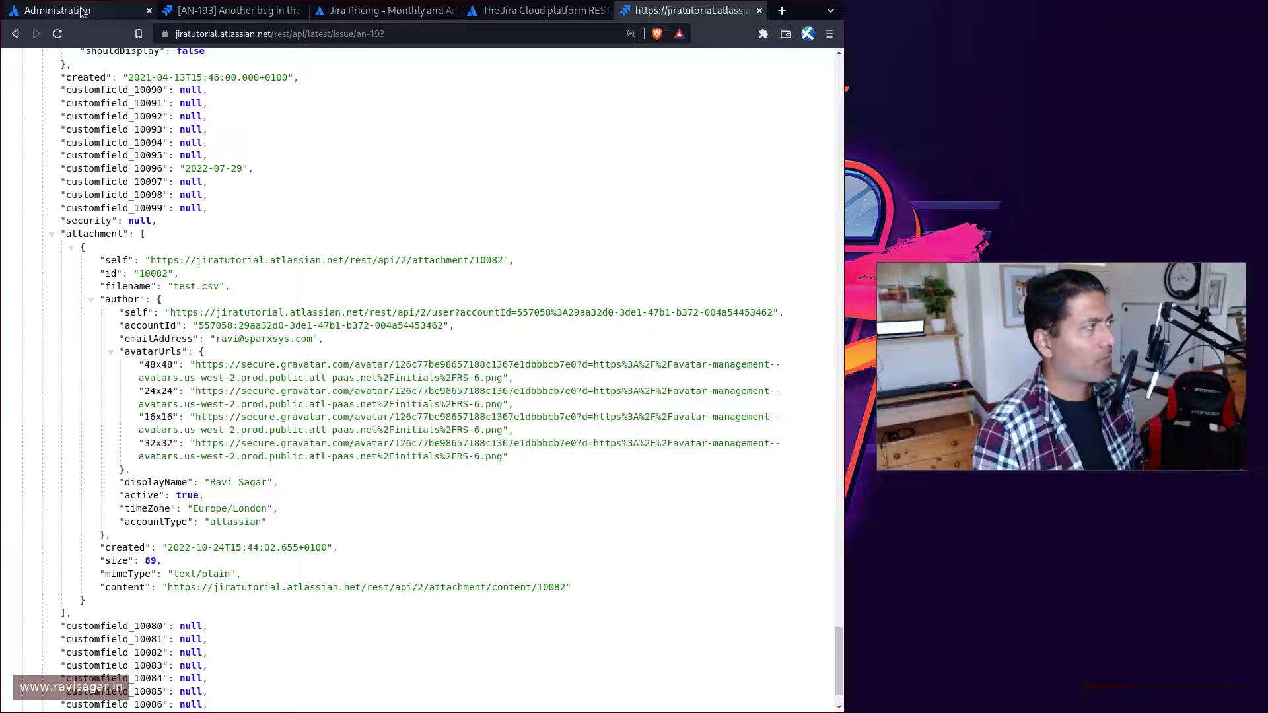
left_click(214, 9)
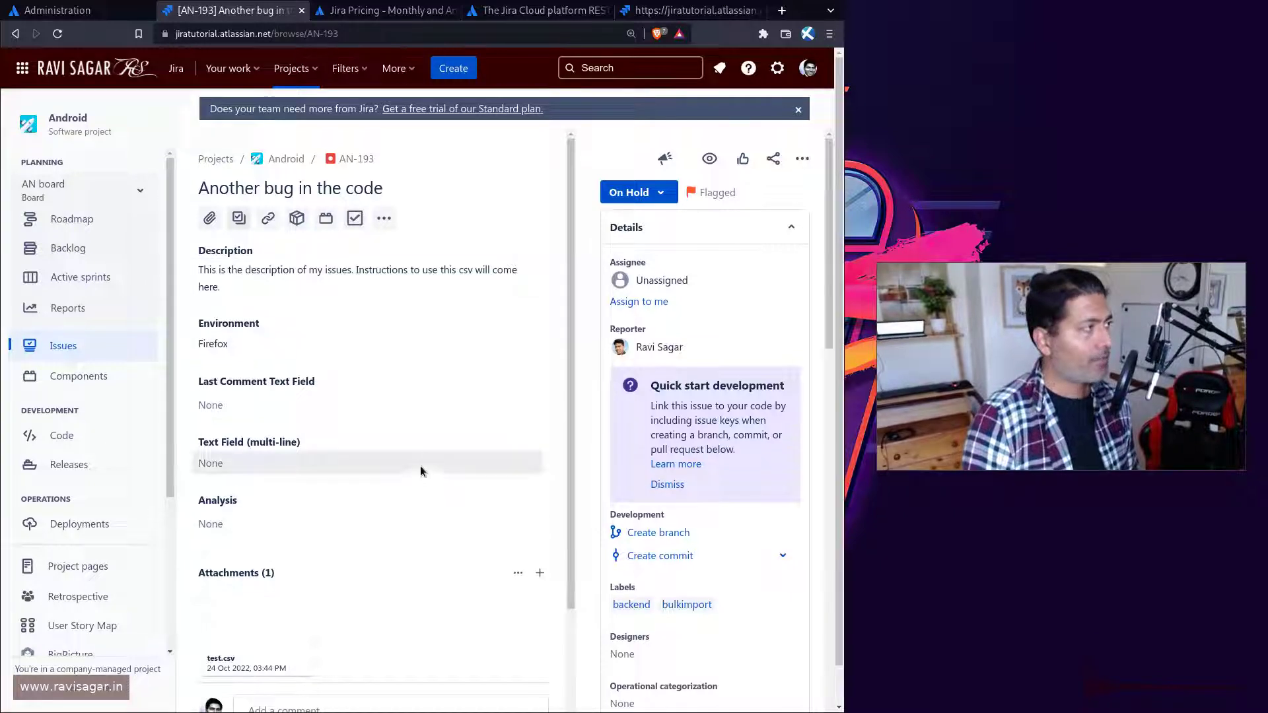
- Glance at the Jira pricing tab, then return to Storage showing Jira Software at 18.2 MB
key("ctrl+Tab")
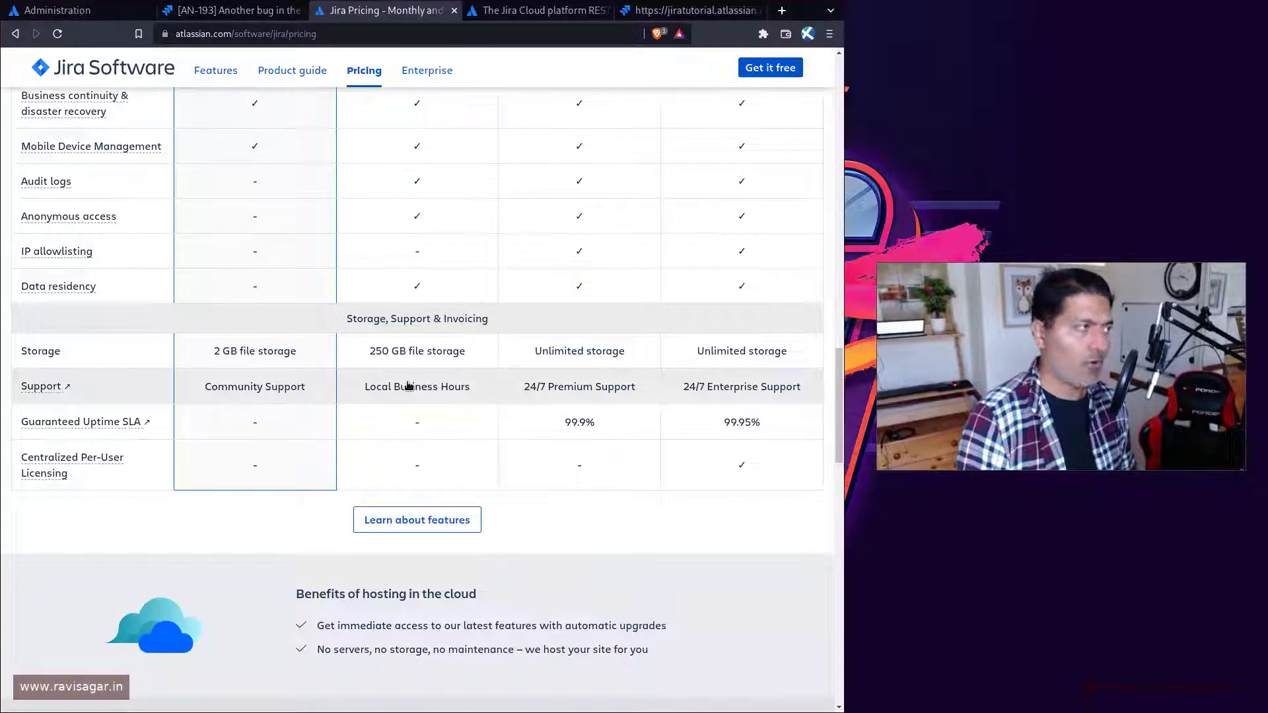
key("ctrl+shift+Tab")
key("ctrl+shift+Tab")
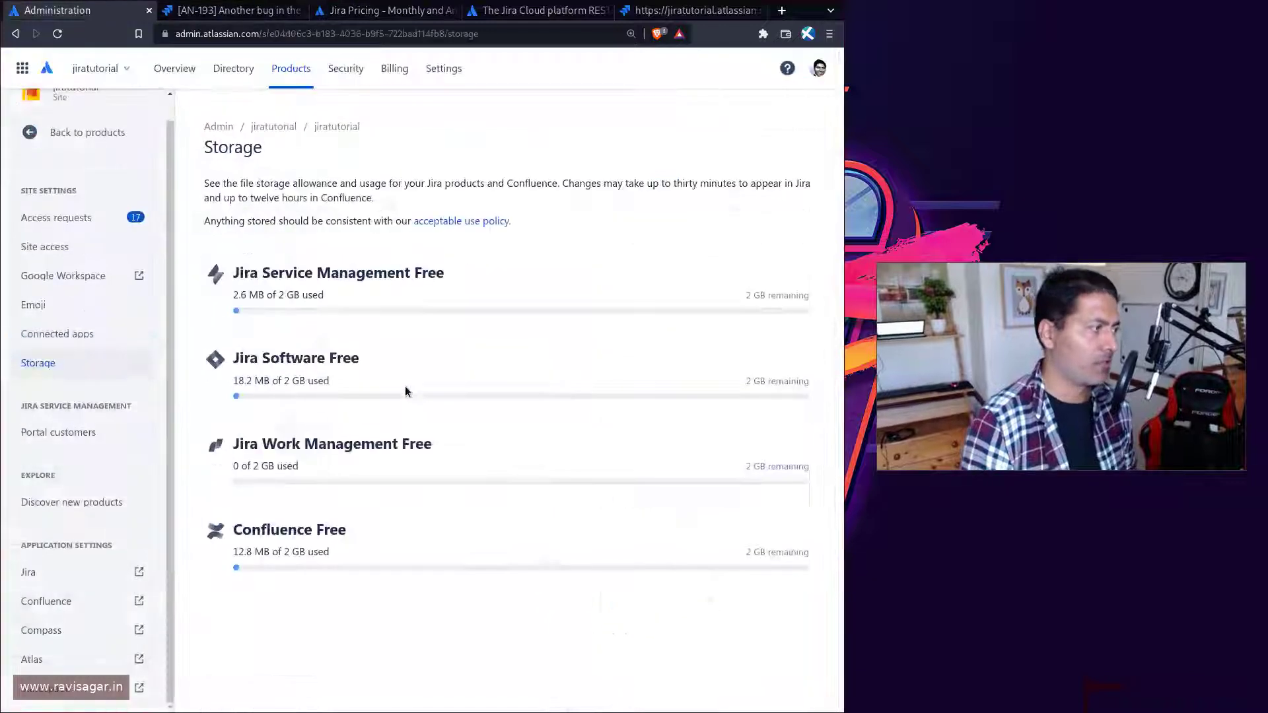